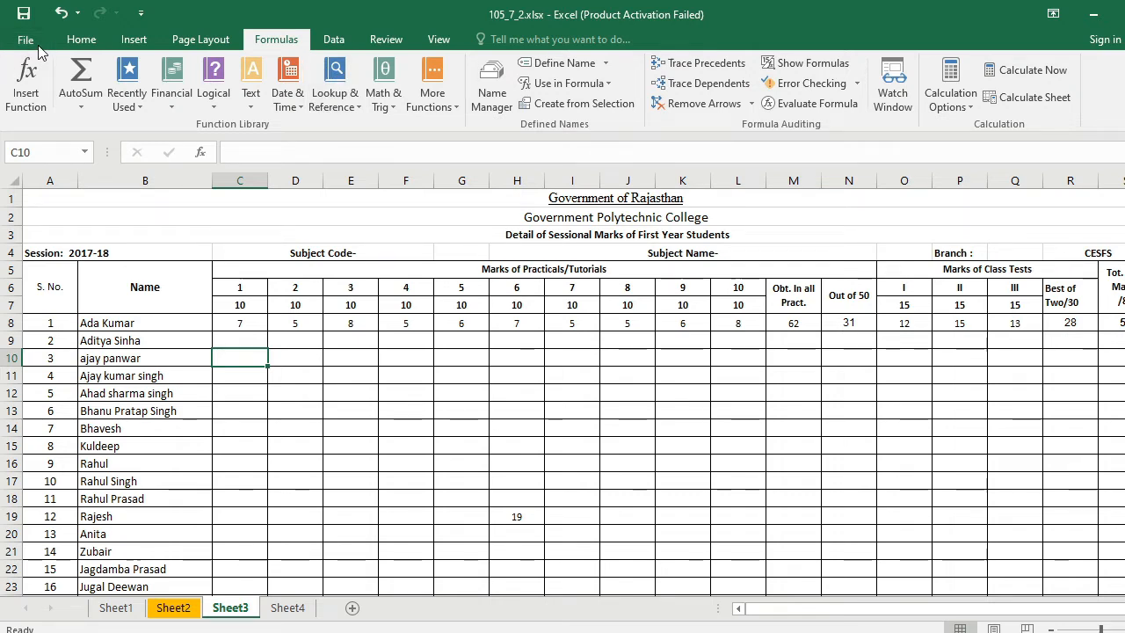
# Step: Create a new blank workbook and bring its window to the front
pyautogui.click(26, 40)
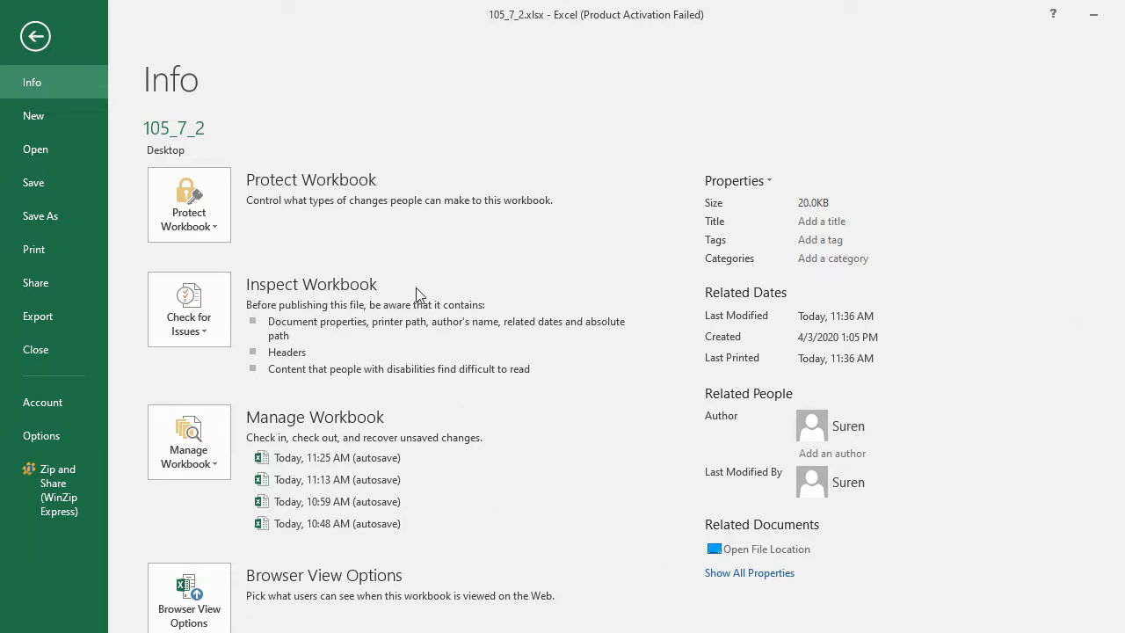
pyautogui.click(58, 115)
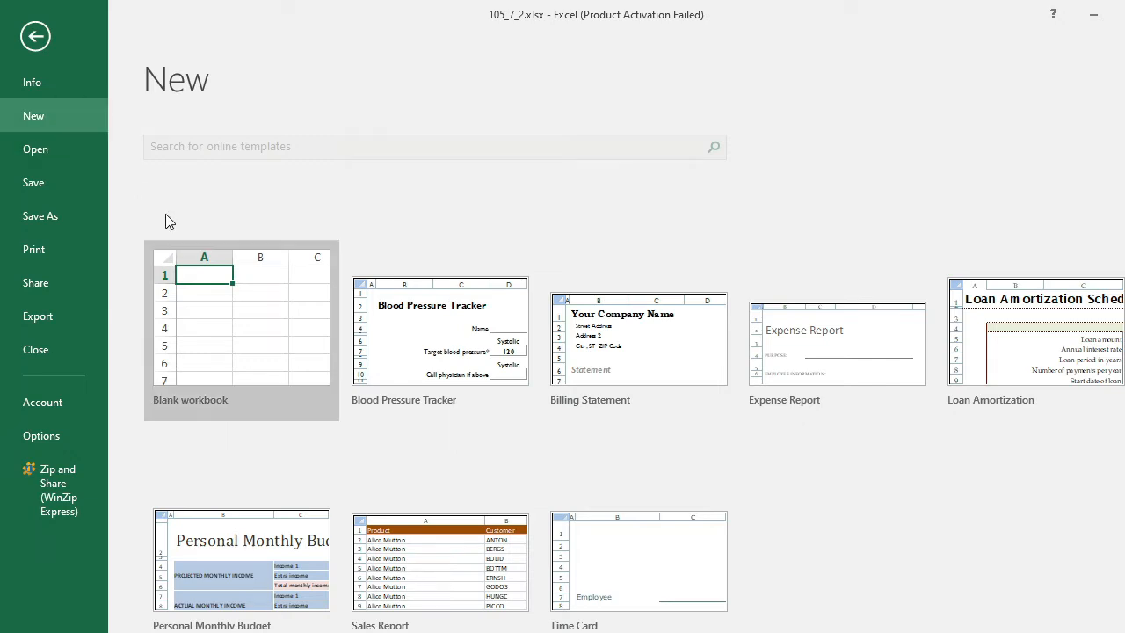
pyautogui.click(233, 350)
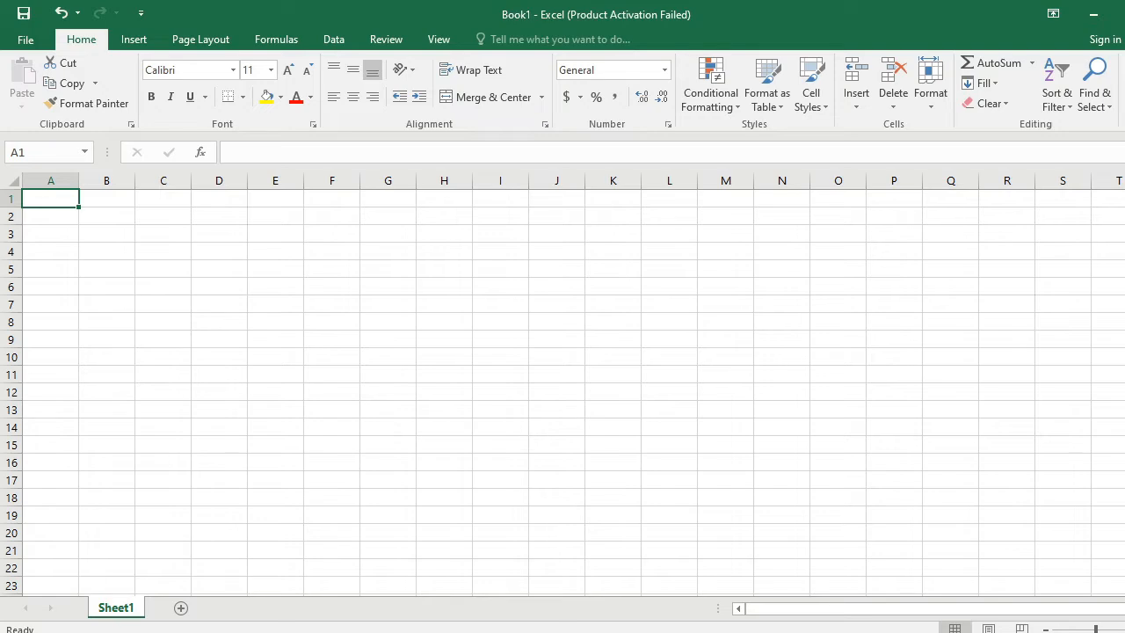
pyautogui.moveTo(527, 607)
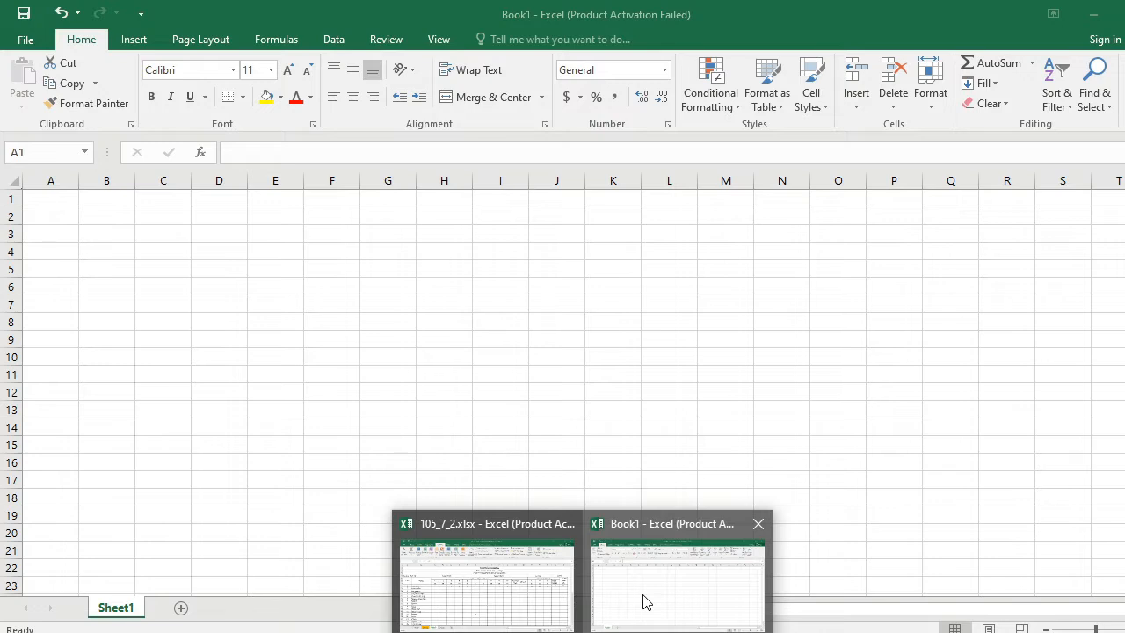
pyautogui.click(644, 602)
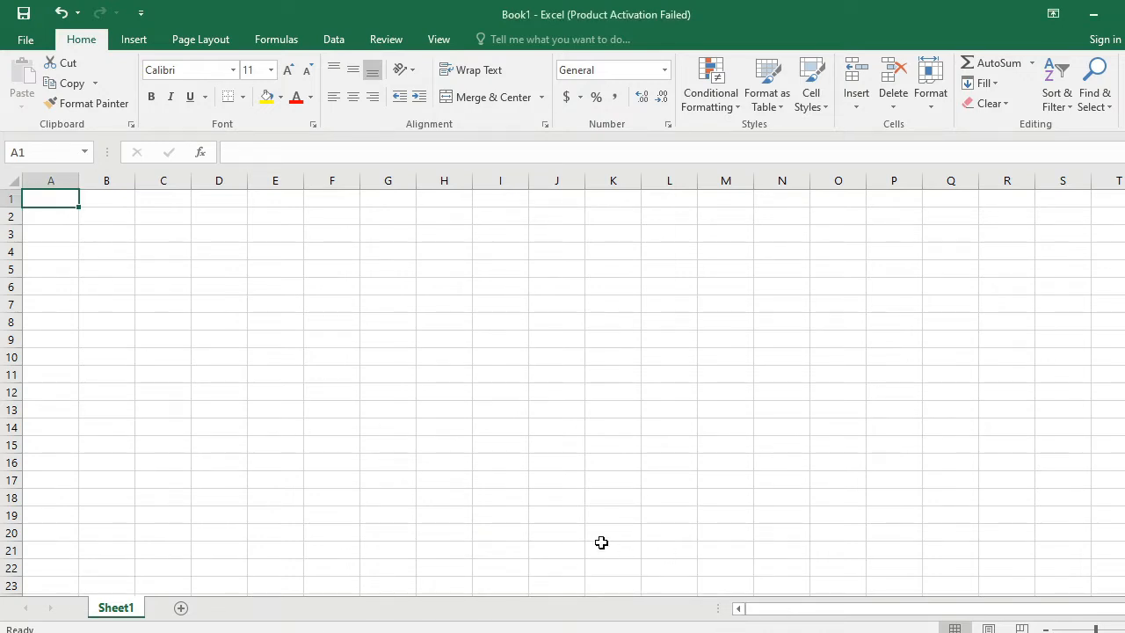
# Step: Open the workbook Computer DSR.xlsx from the Desktop folder
pyautogui.click(19, 41)
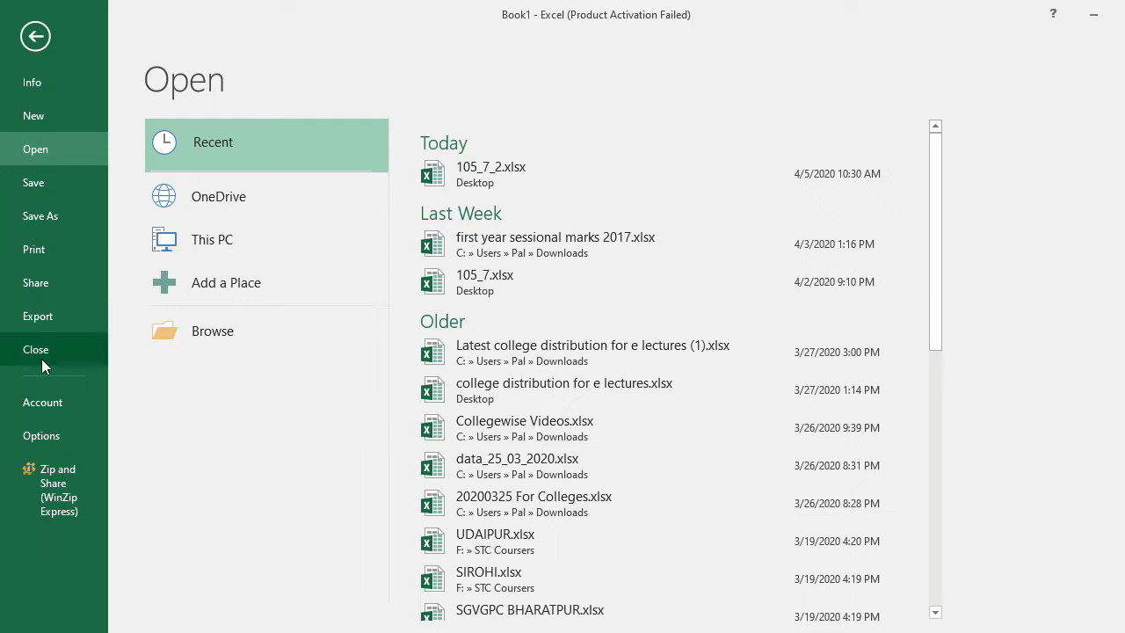
pyautogui.click(212, 339)
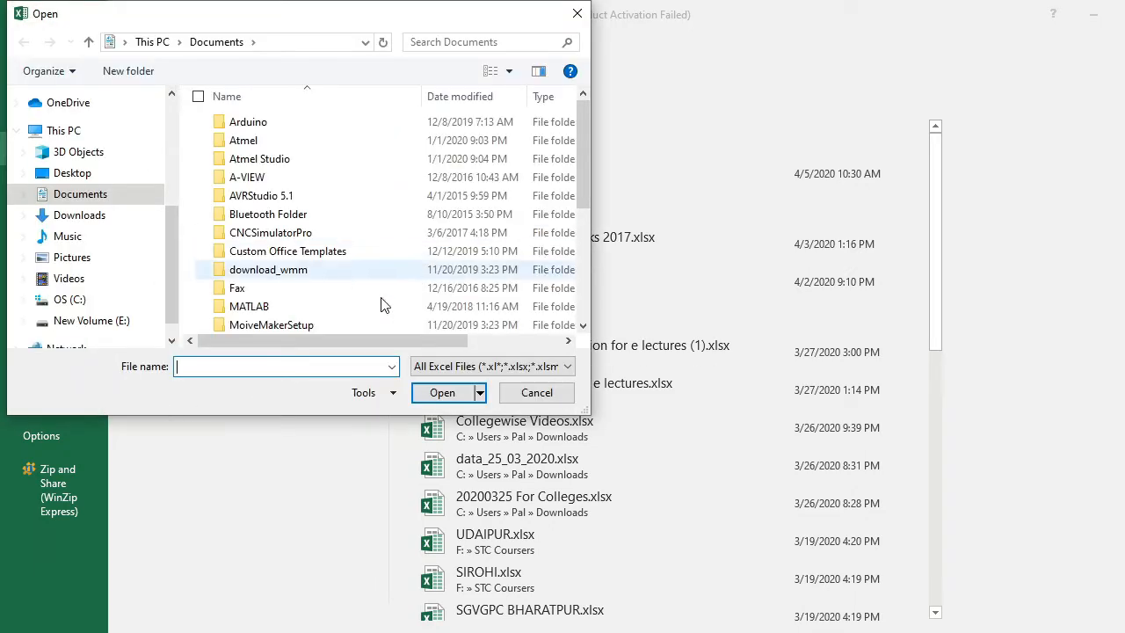
pyautogui.click(73, 175)
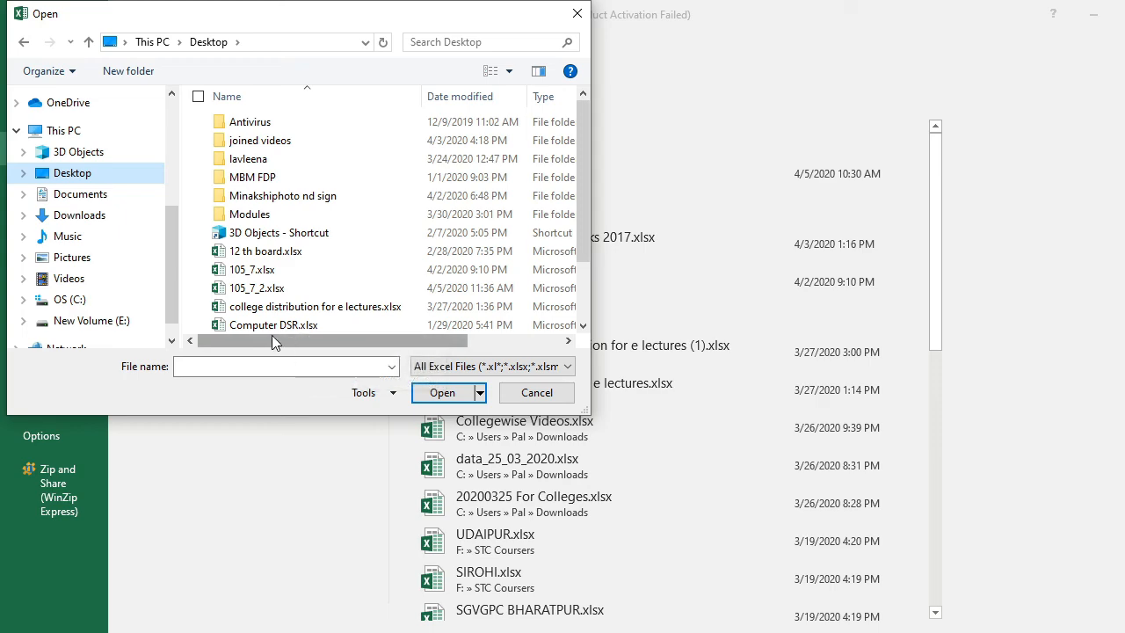
pyautogui.click(281, 326)
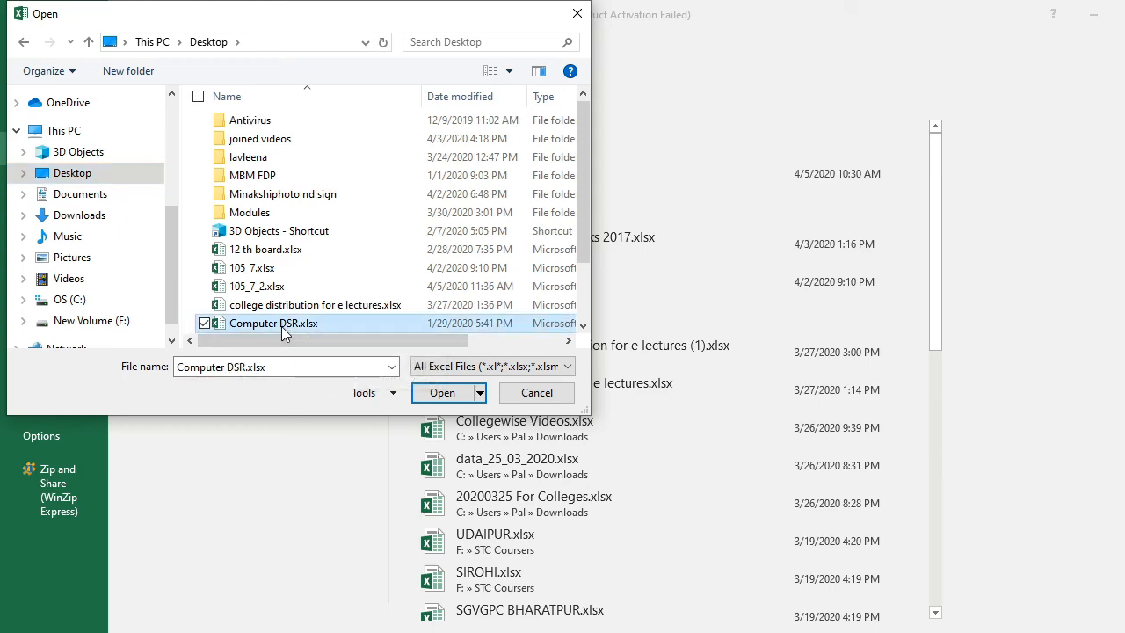
pyautogui.click(450, 394)
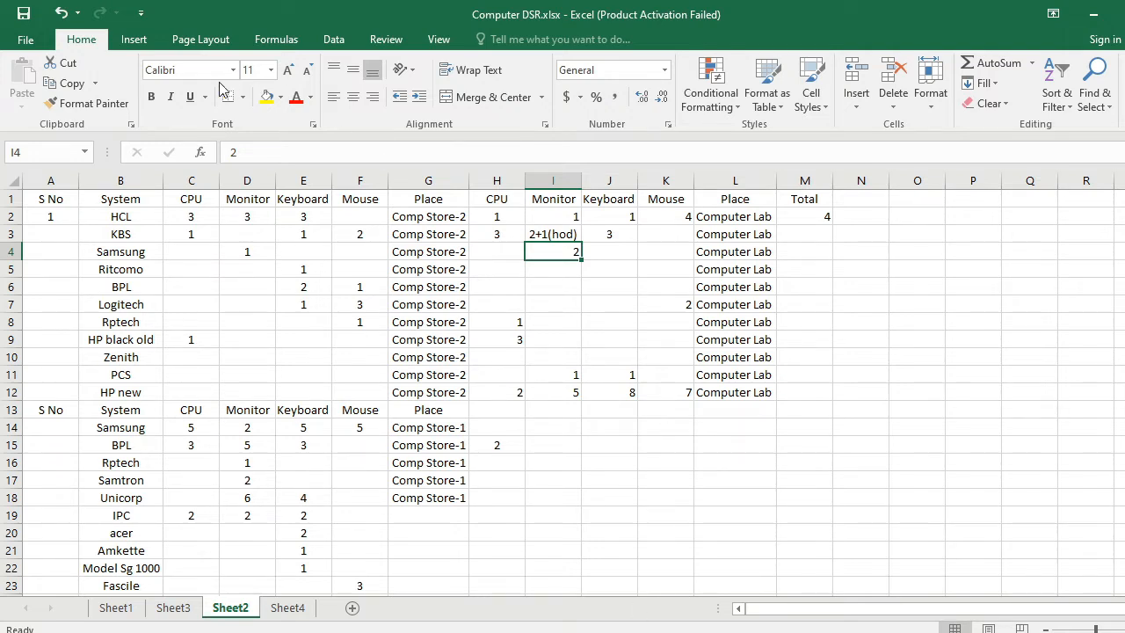
# Step: Save the Computer DSR.xlsx workbook under its existing name and close it
pyautogui.click(25, 39)
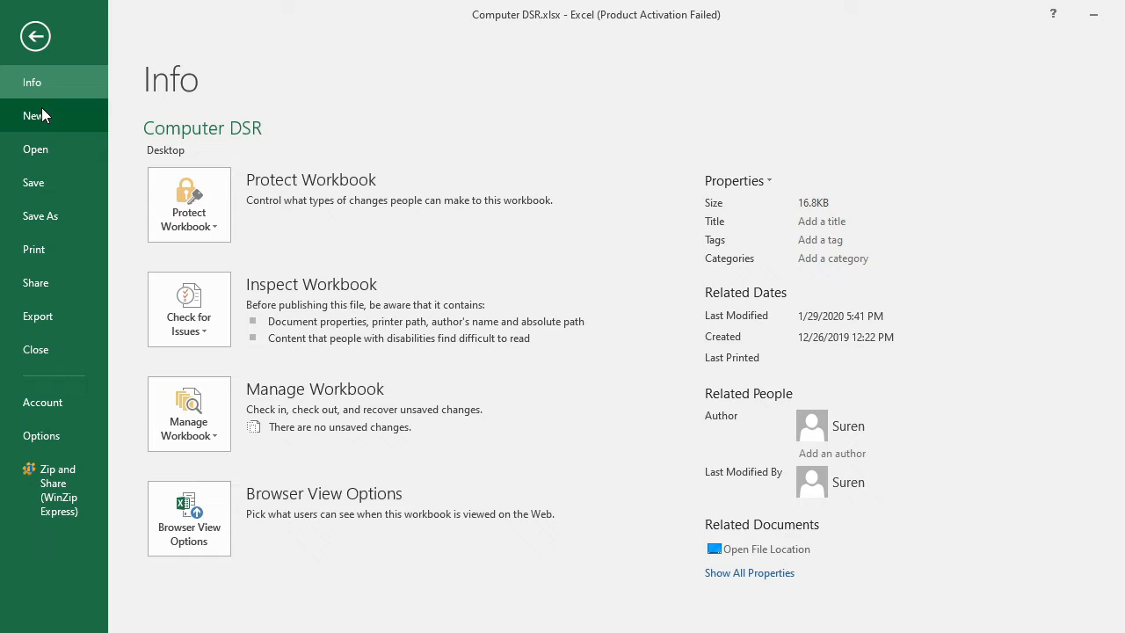
pyautogui.click(29, 189)
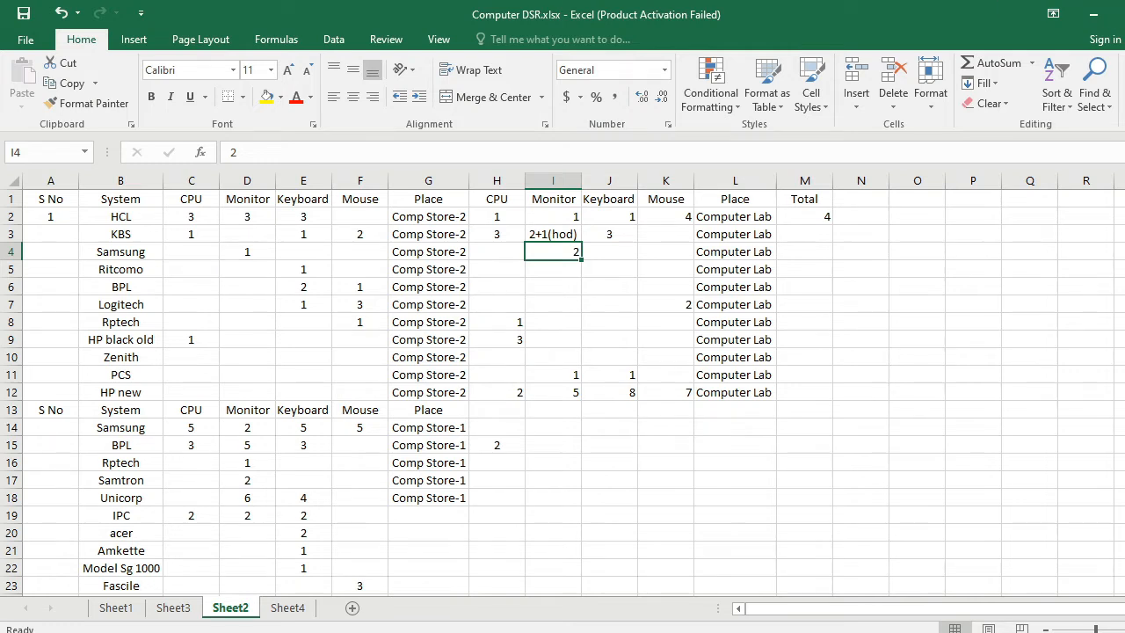
pyautogui.hotkey('alt', 'F4')
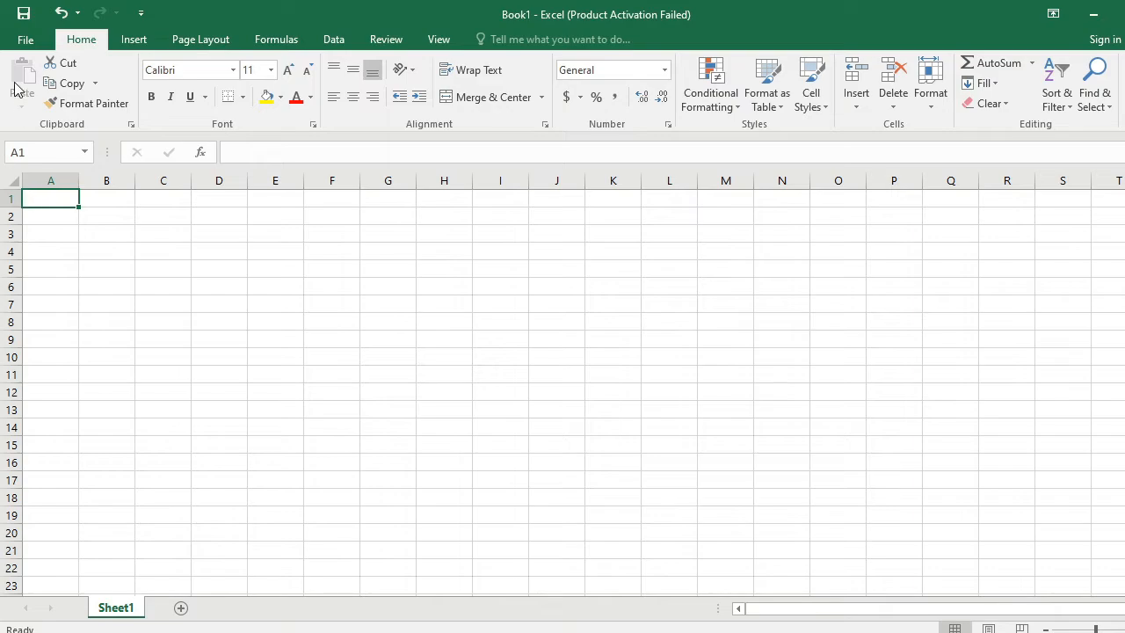
# Step: Save the new blank workbook in the Desktop folder under the file name save.xlsx
pyautogui.click(27, 42)
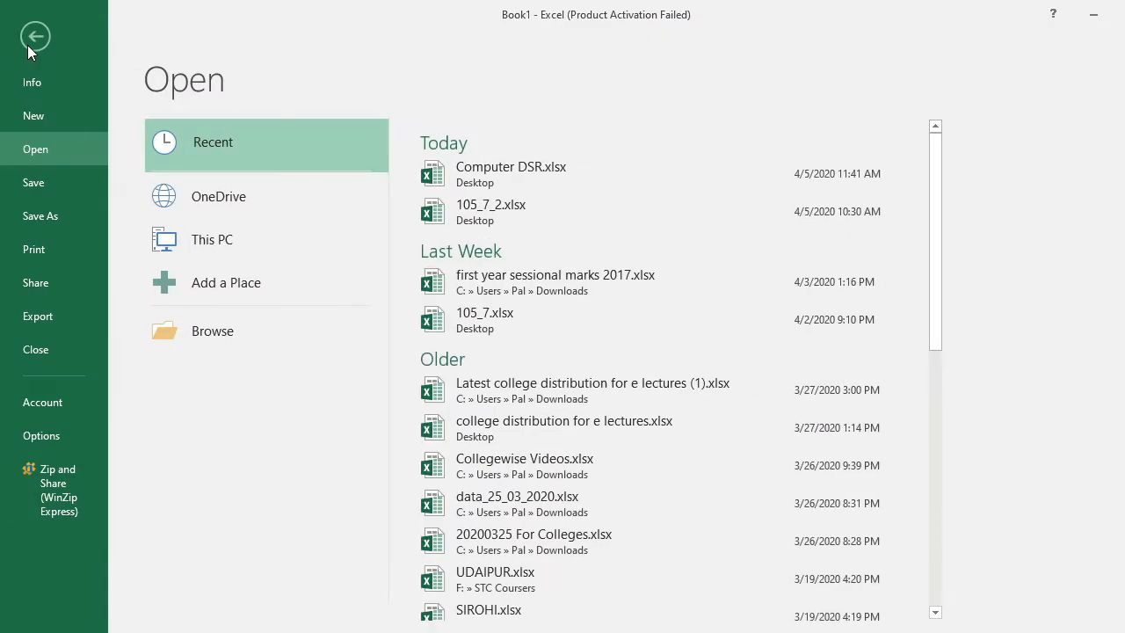
pyautogui.click(31, 183)
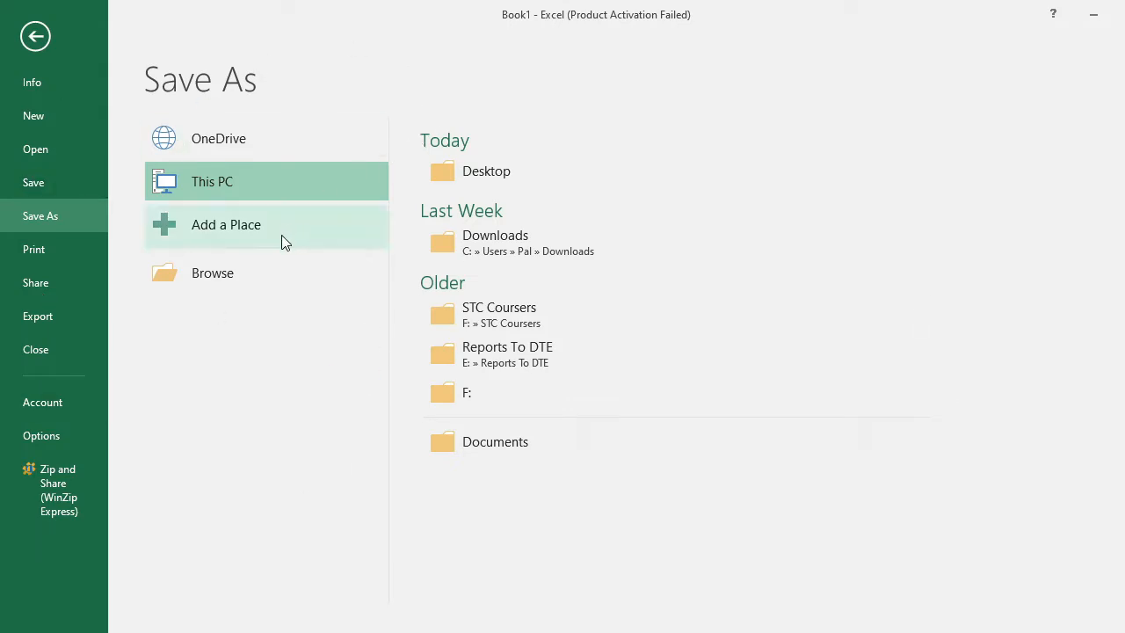
pyautogui.click(238, 272)
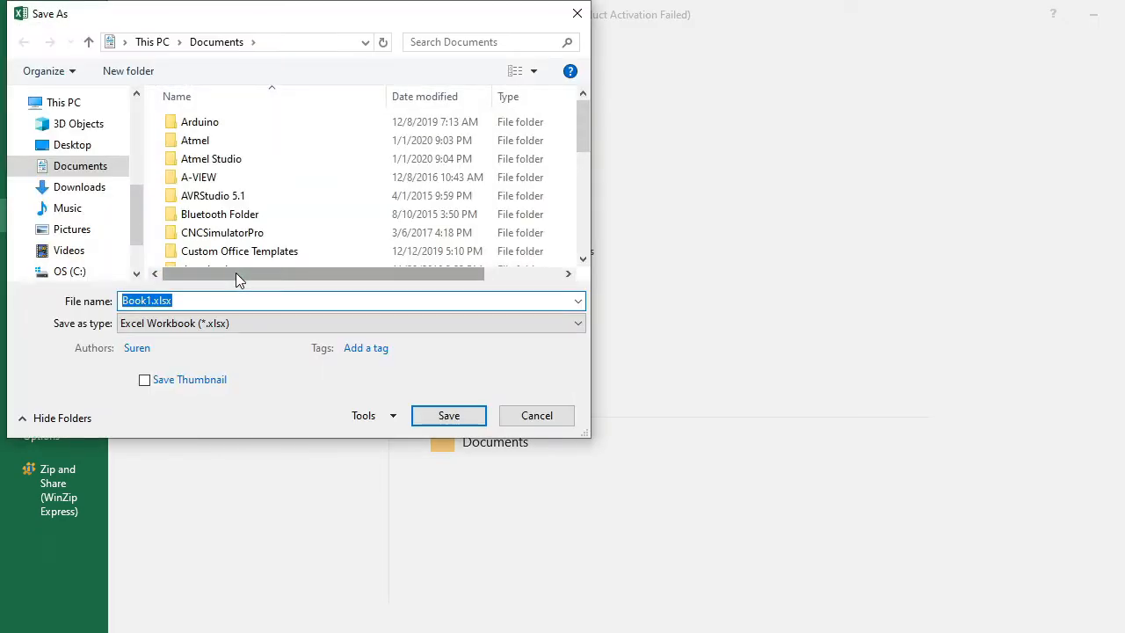
pyautogui.click(74, 145)
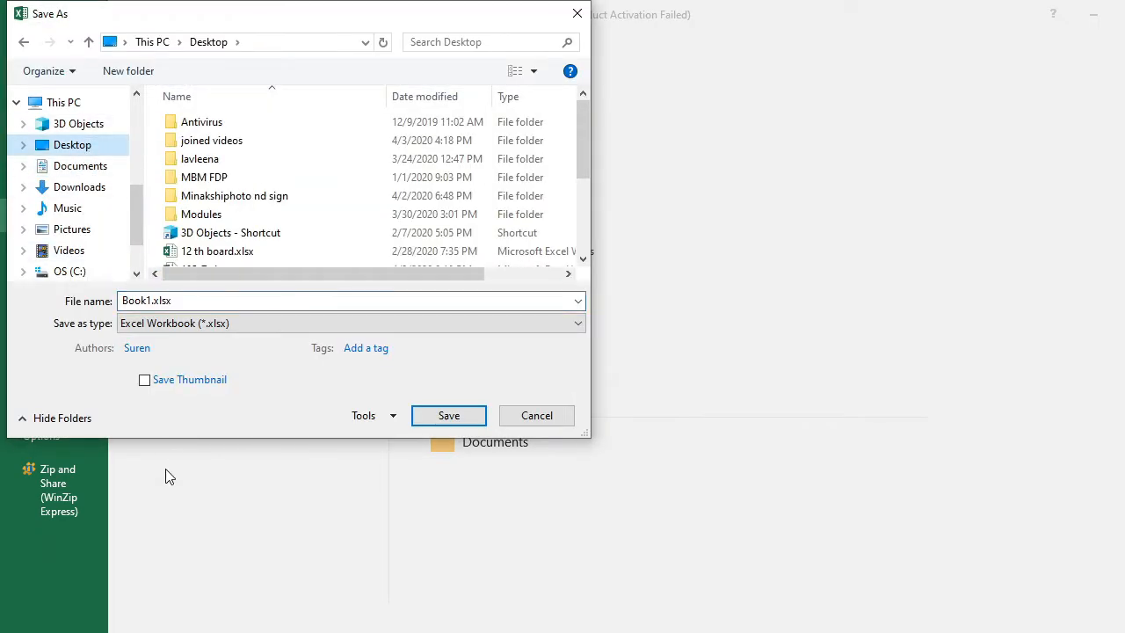
pyautogui.click(140, 300)
pyautogui.doubleClick(151, 302)
pyautogui.click(152, 302)
pyautogui.press('BackSpace')
pyautogui.press('BackSpace')
pyautogui.press('BackSpace')
pyautogui.press('BackSpace')
pyautogui.press('BackSpace')
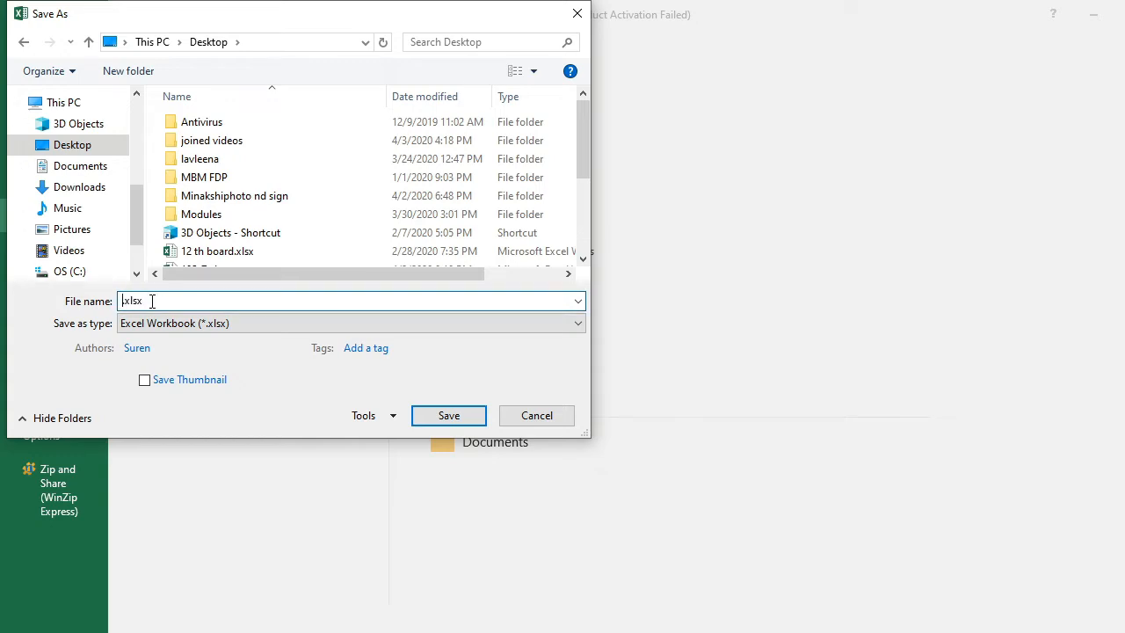
pyautogui.write('save')
pyautogui.click(449, 415)
# Step: Return to the save.xlsx workbook and save a copy of it on the Desktop as "save 1.xlsx"
pyautogui.moveTo(632, 588)
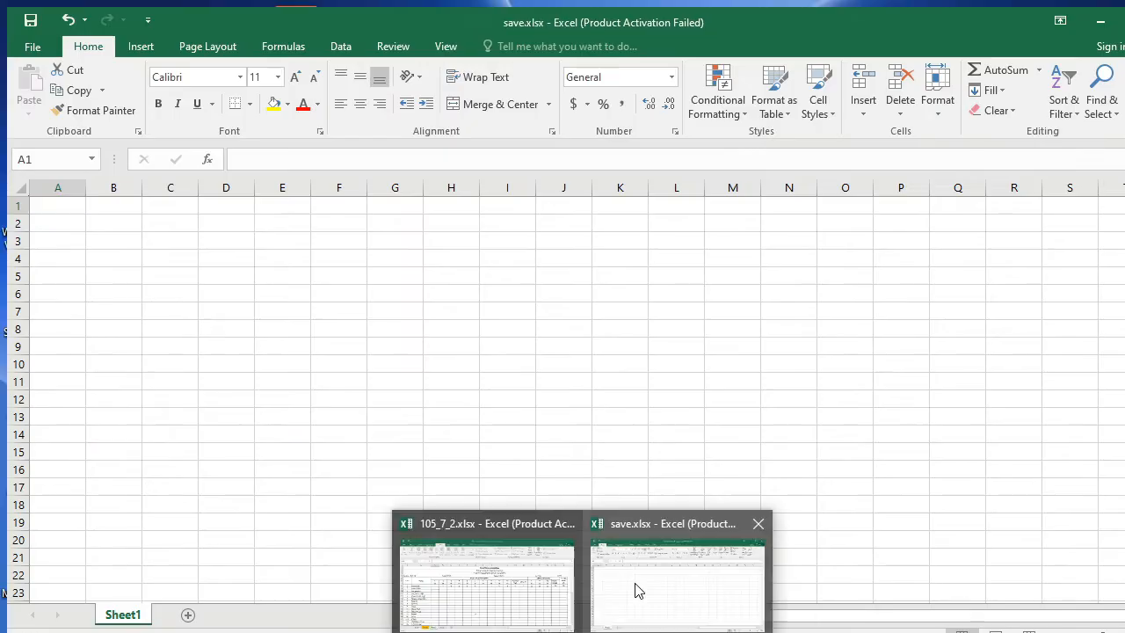
pyautogui.click(637, 590)
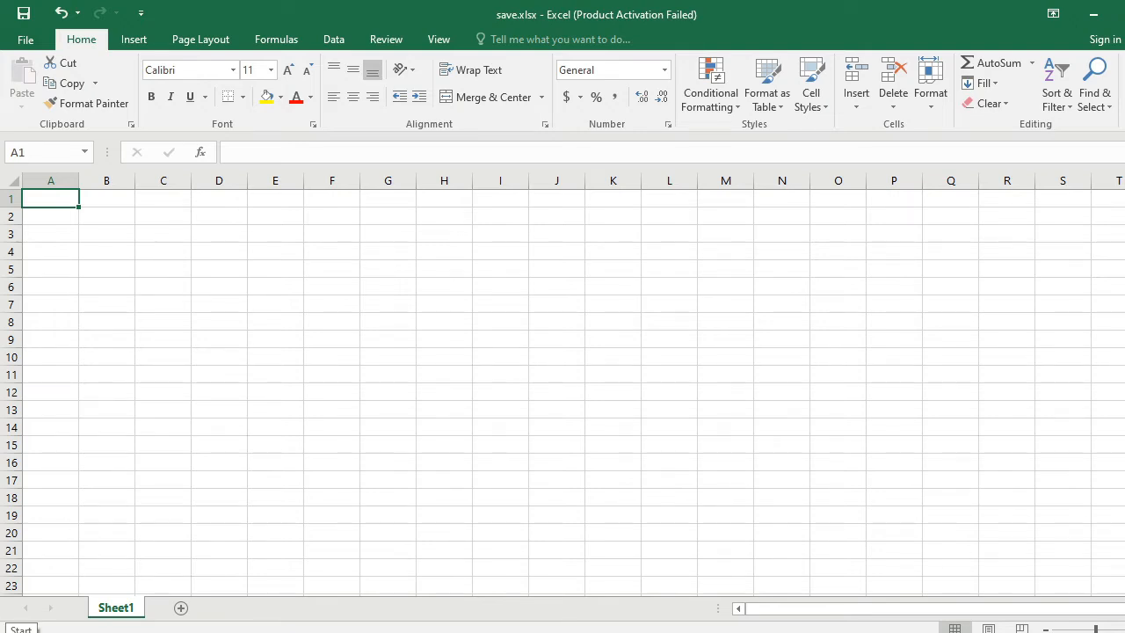
pyautogui.click(24, 40)
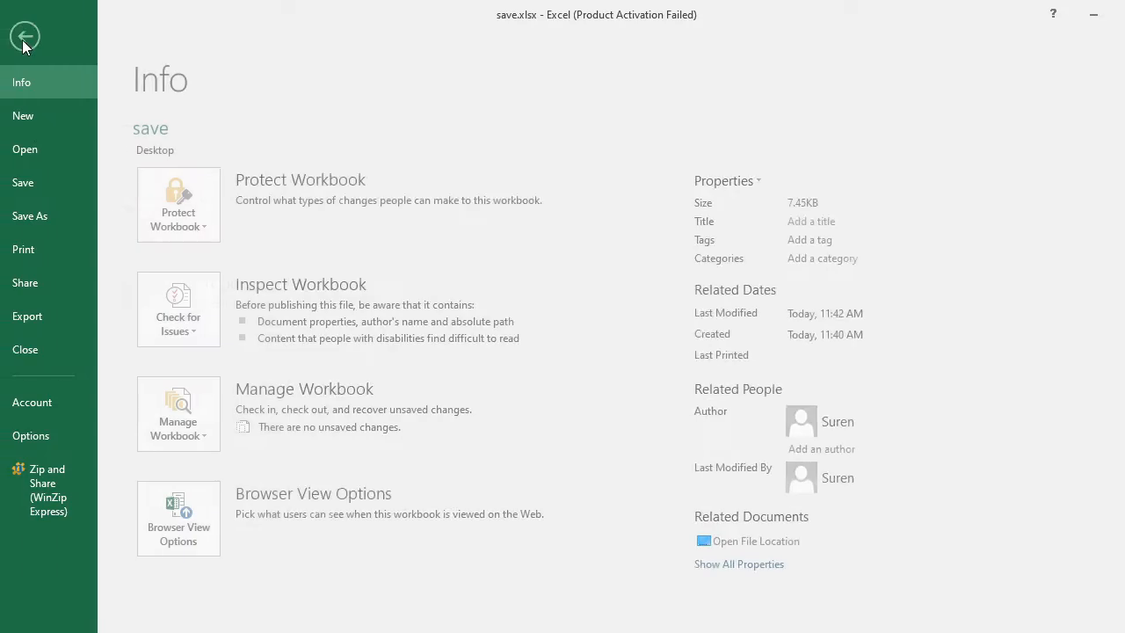
pyautogui.click(46, 224)
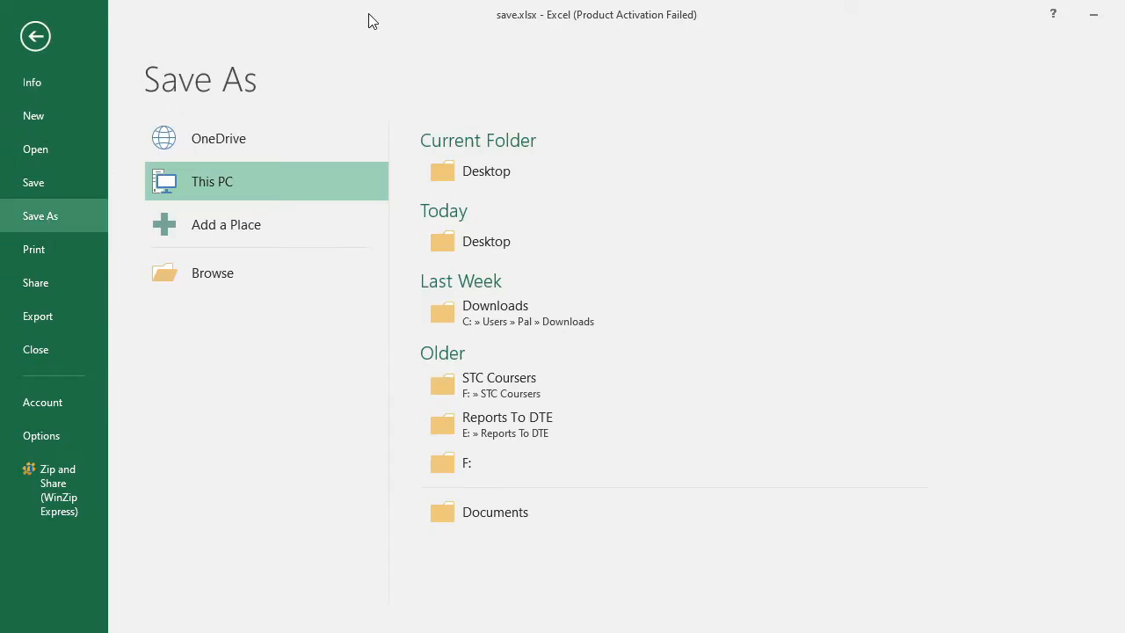
pyautogui.click(199, 273)
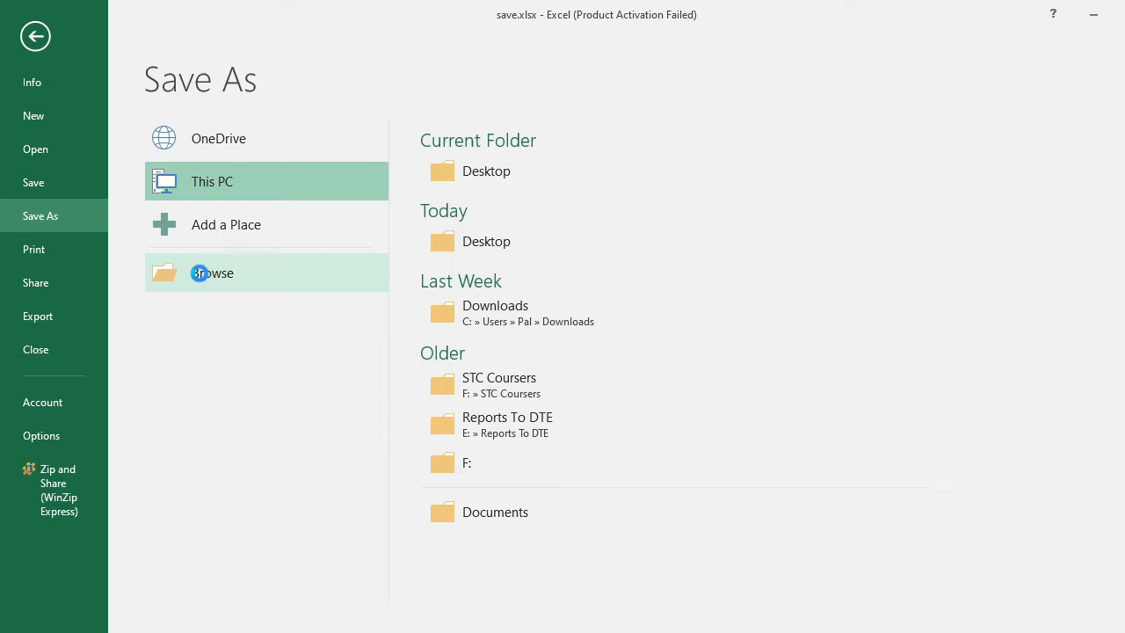
pyautogui.click(145, 301)
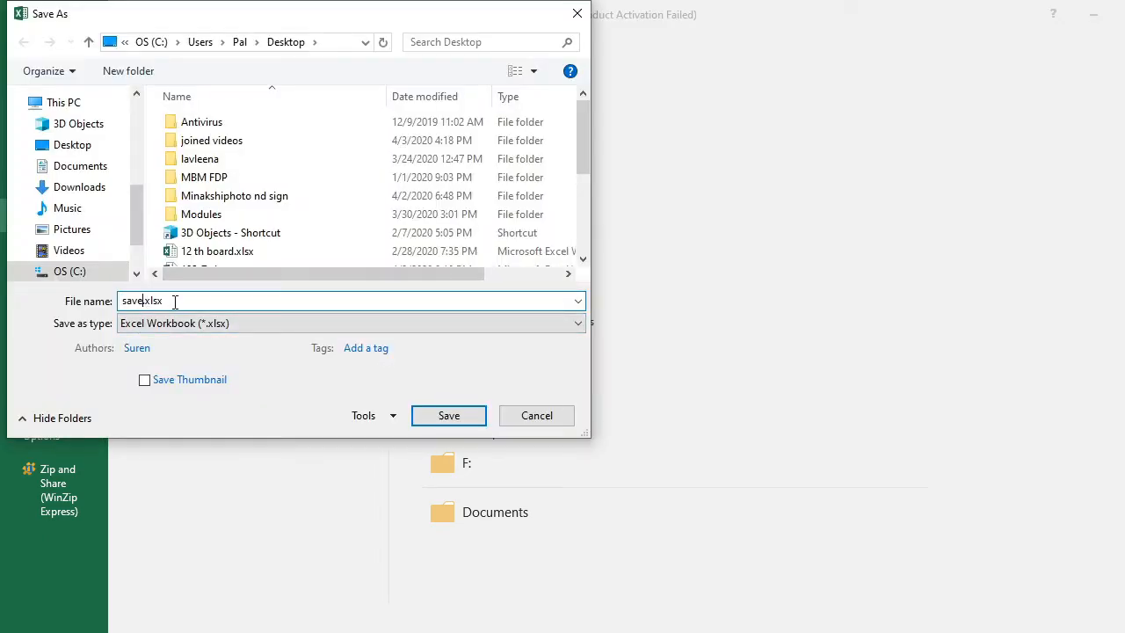
pyautogui.write('1')
pyautogui.click(449, 415)
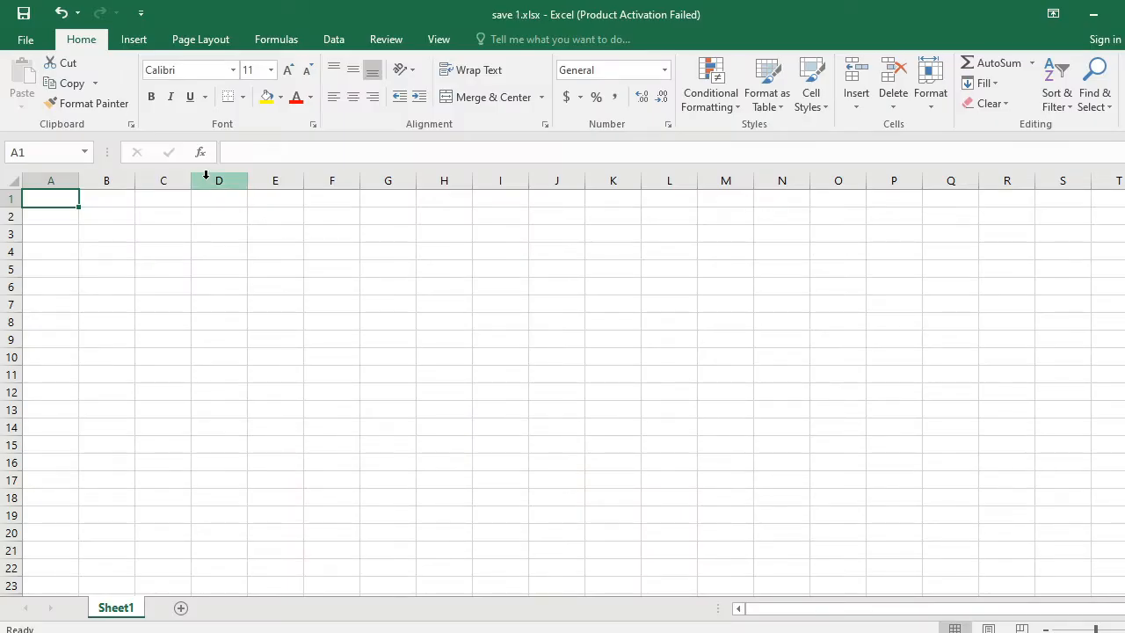
# Step: Open the original save.xlsx workbook from the Desktop folder
pyautogui.click(21, 42)
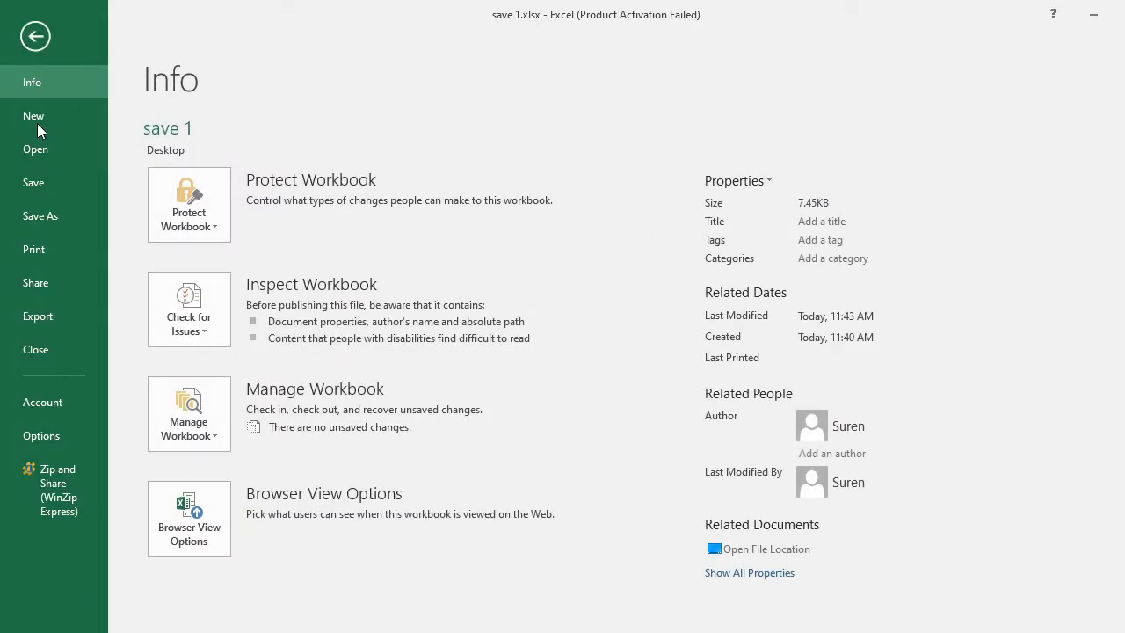
pyautogui.click(39, 151)
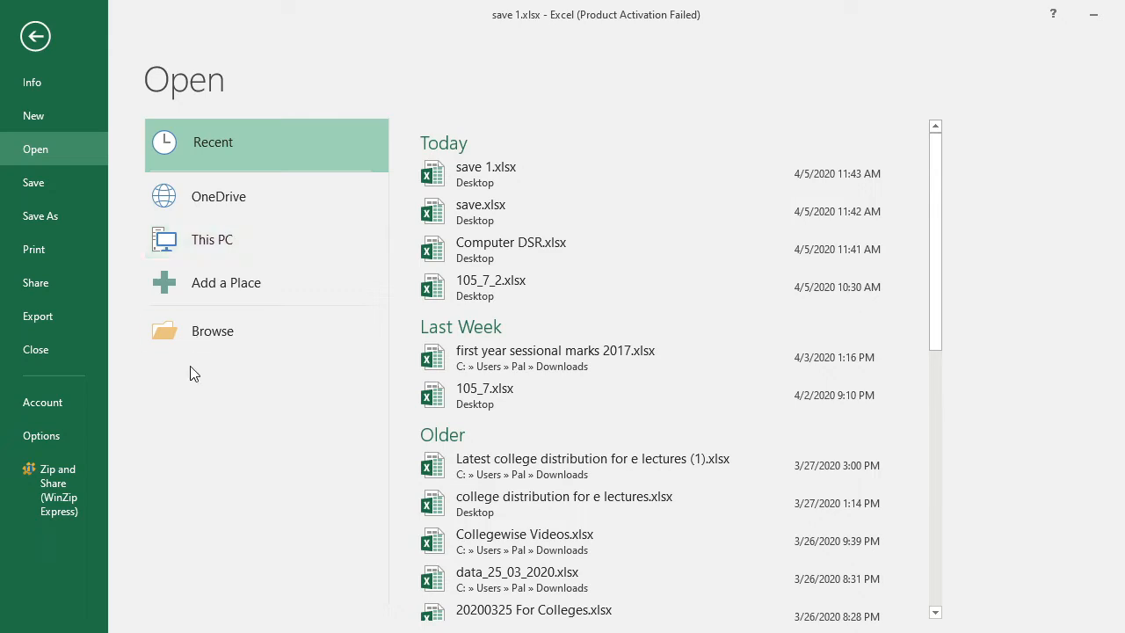
pyautogui.click(210, 325)
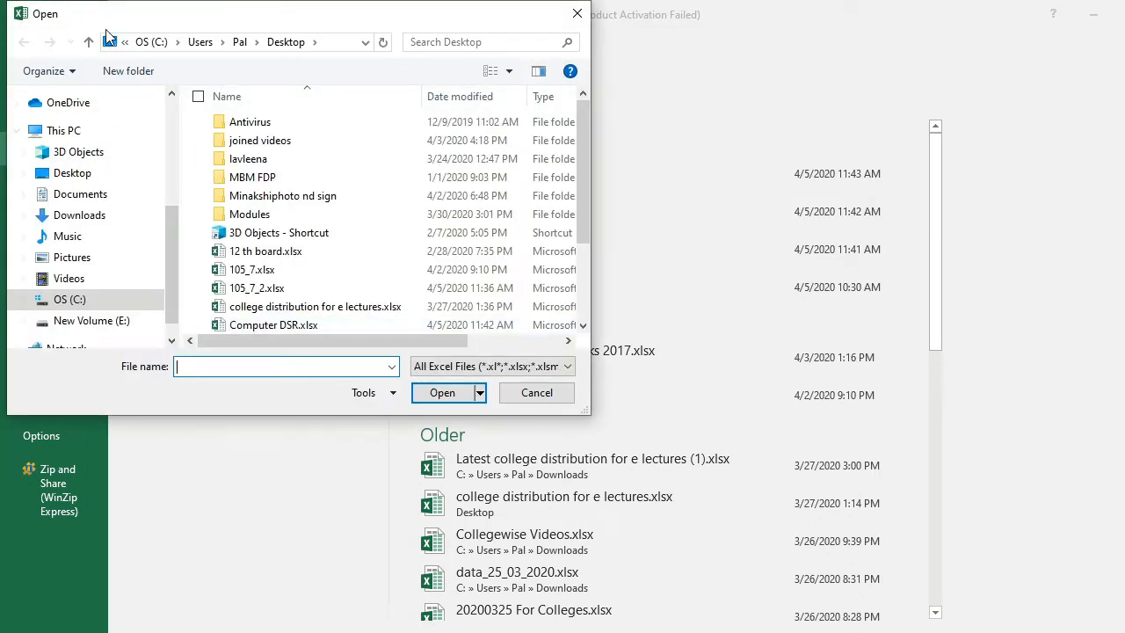
pyautogui.click(72, 176)
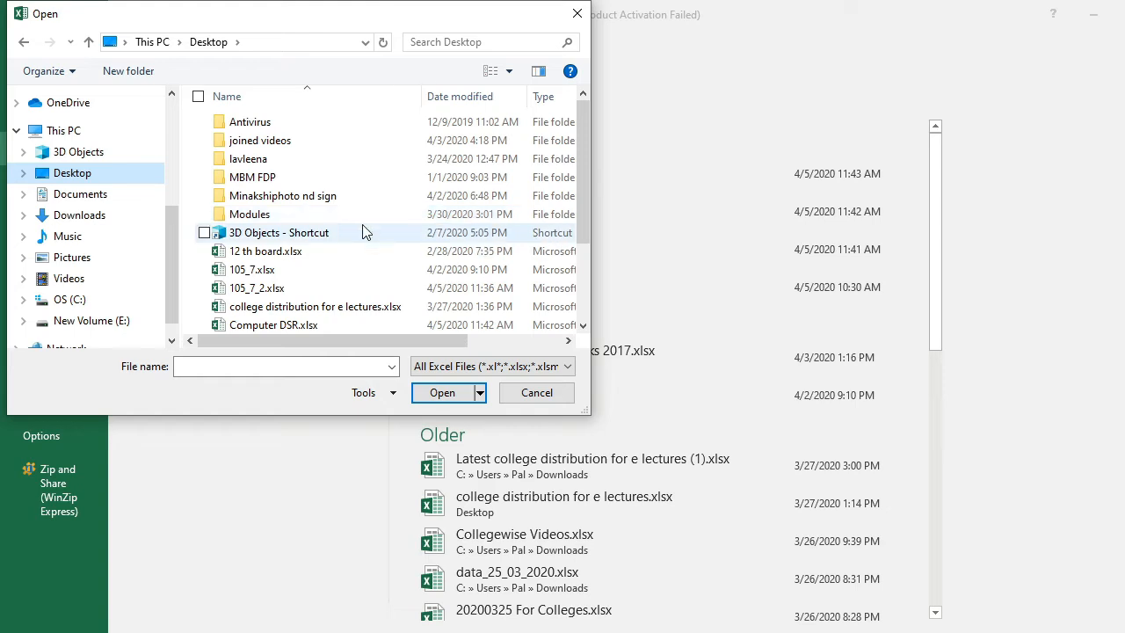
pyautogui.scroll(-2, 588, 318)
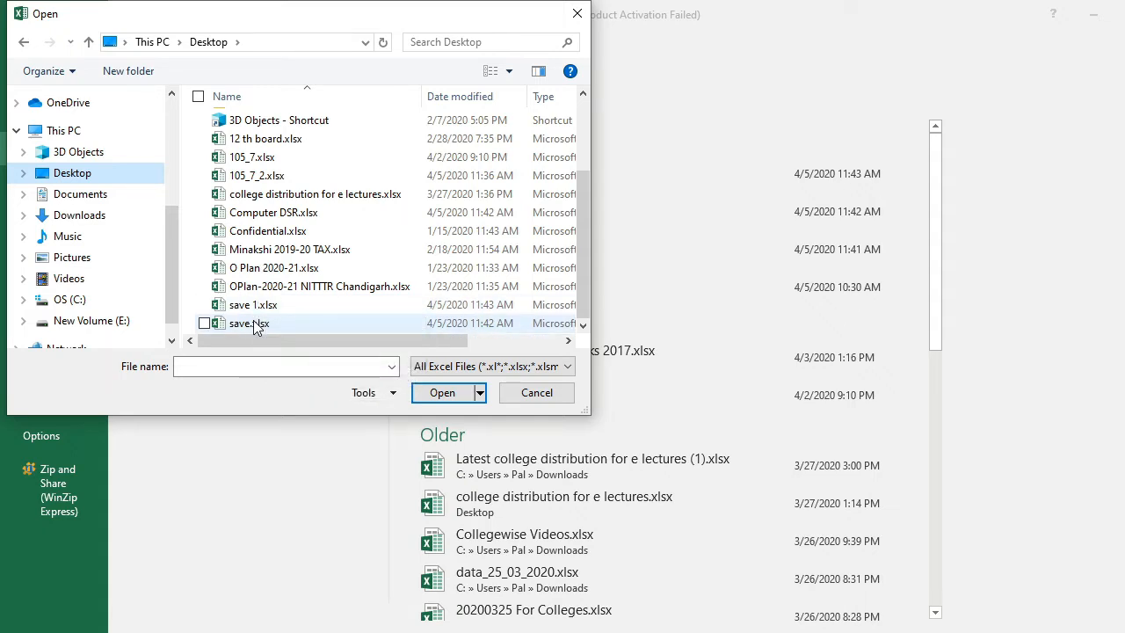
pyautogui.click(250, 324)
pyautogui.click(442, 392)
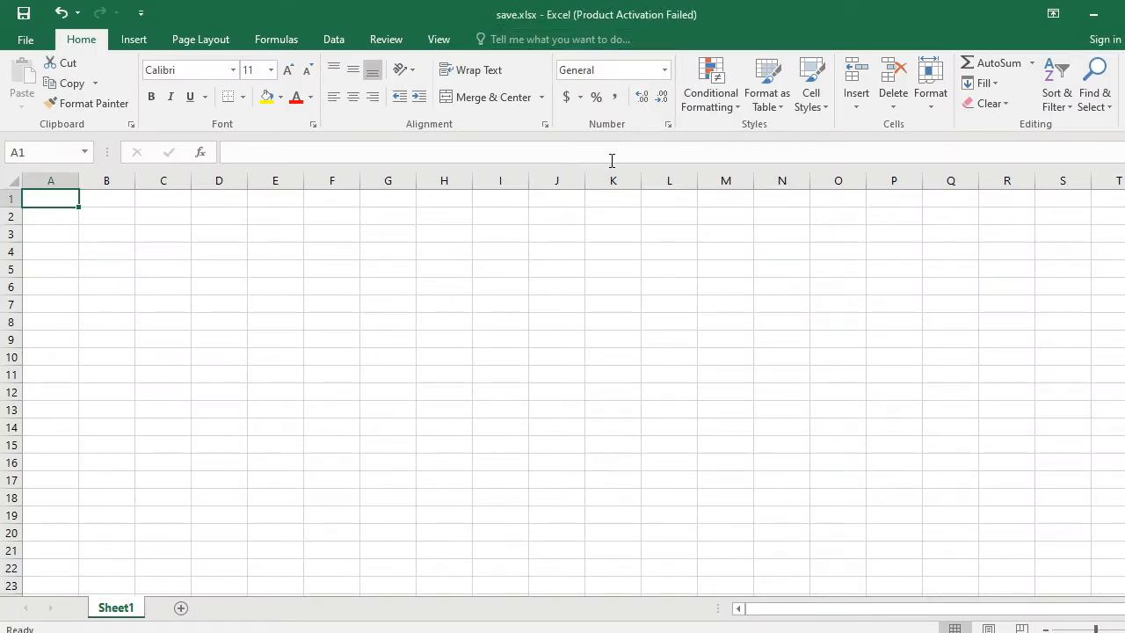
# Step: Switch to the "save 1.xlsx" window and back to save.xlsx to compare the two open workbooks
pyautogui.moveTo(582, 631)
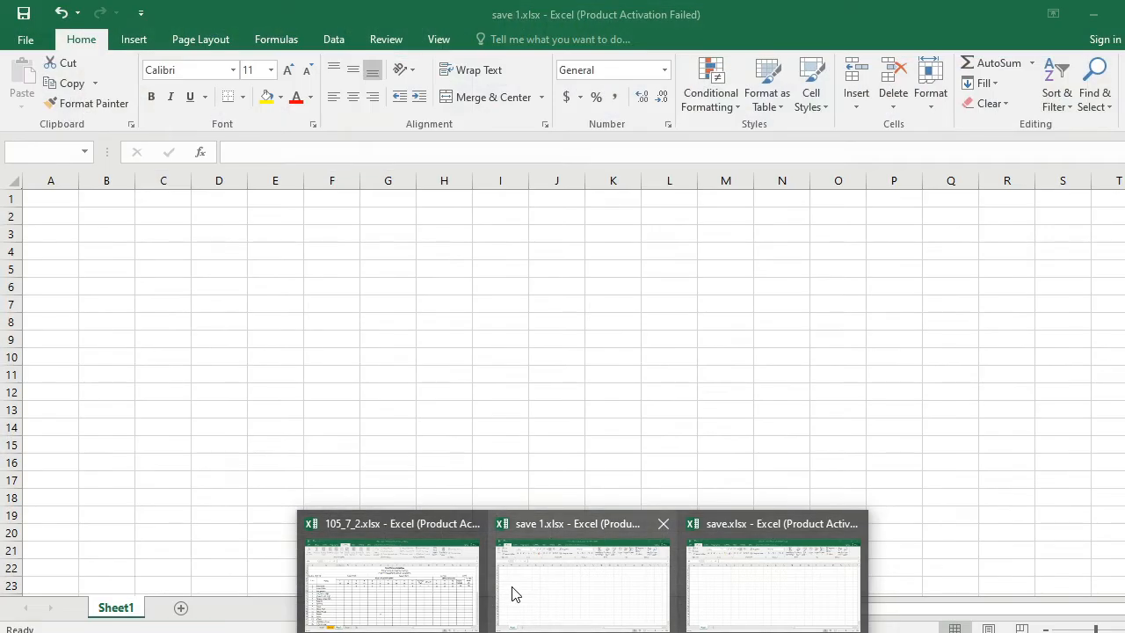
pyautogui.click(514, 595)
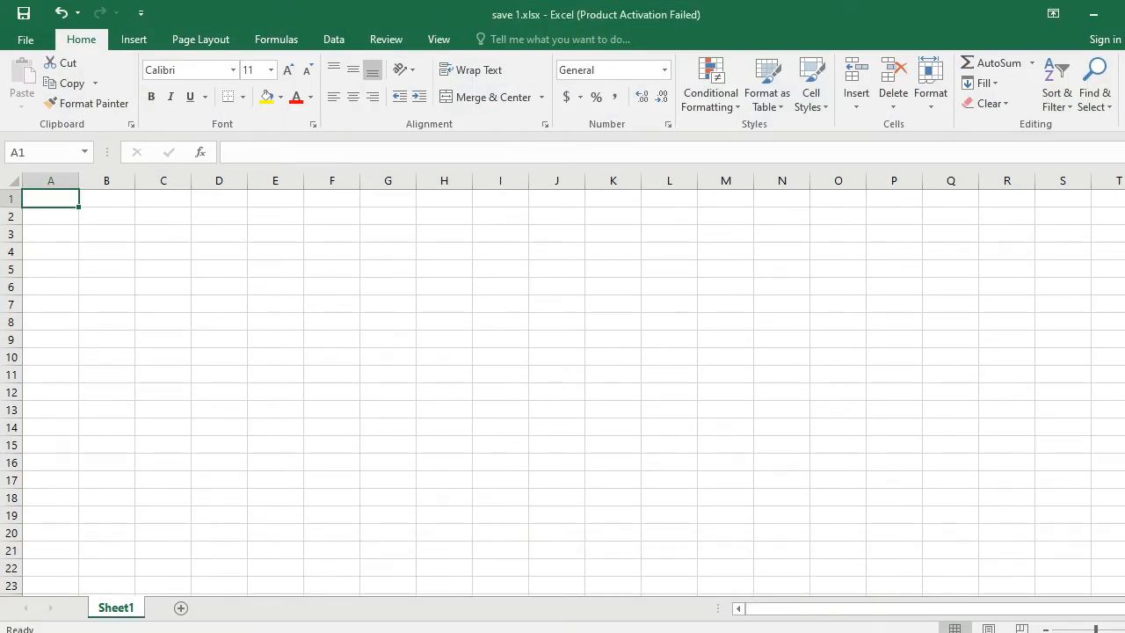
pyautogui.moveTo(582, 632)
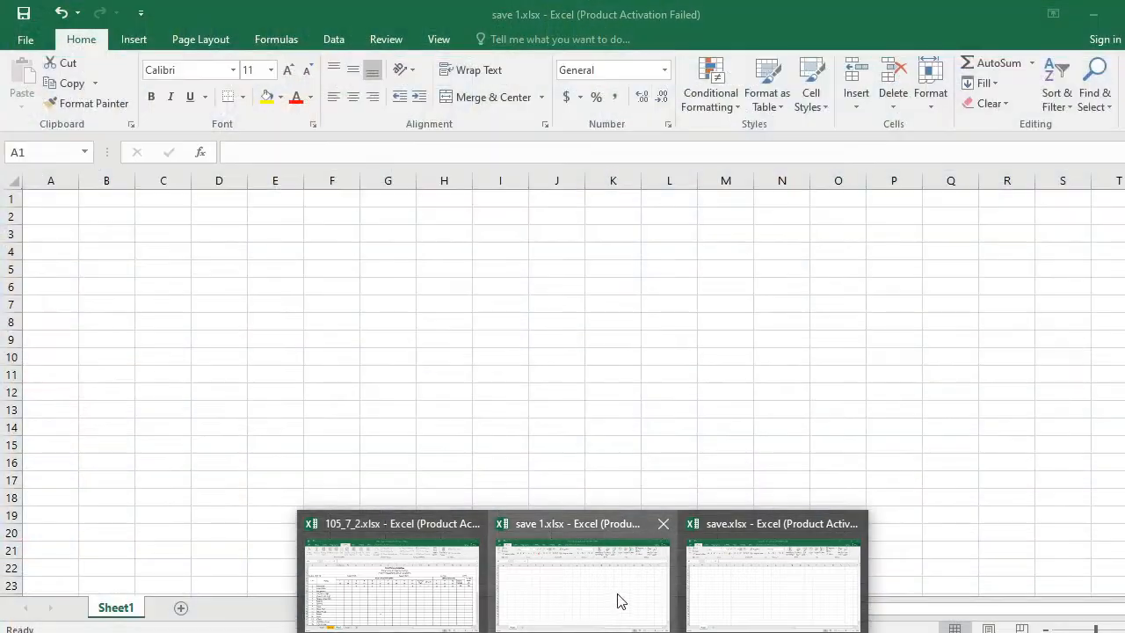
pyautogui.click(720, 611)
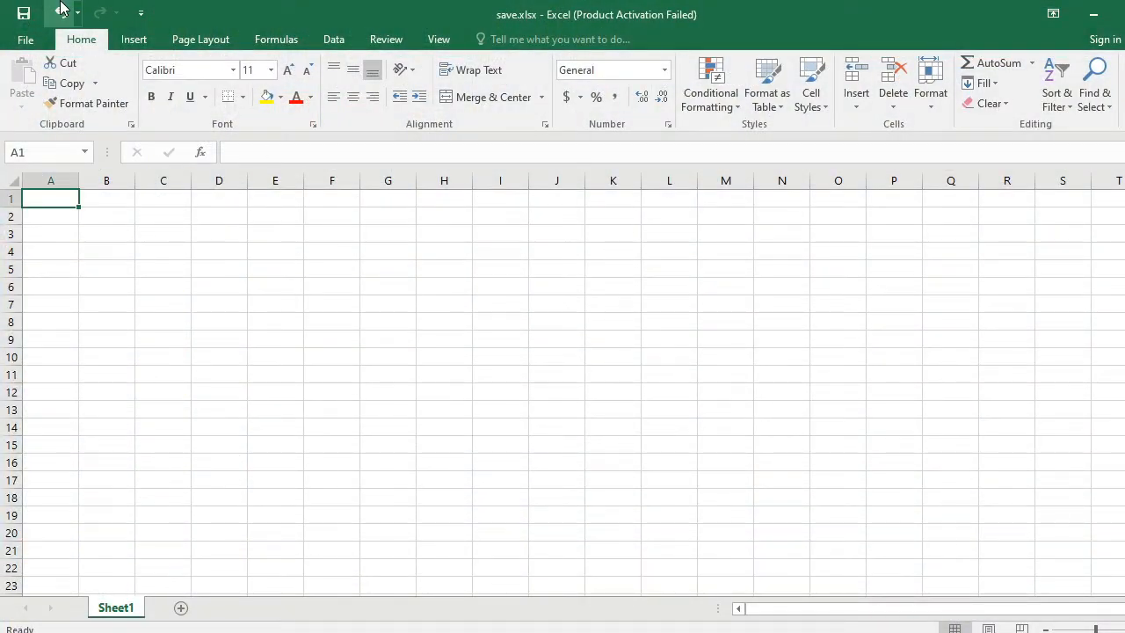
# Step: Look through the Save As, Print and Export pages of save.xlsx and switch to the 105_7_2.xlsx worksheet
pyautogui.click(26, 40)
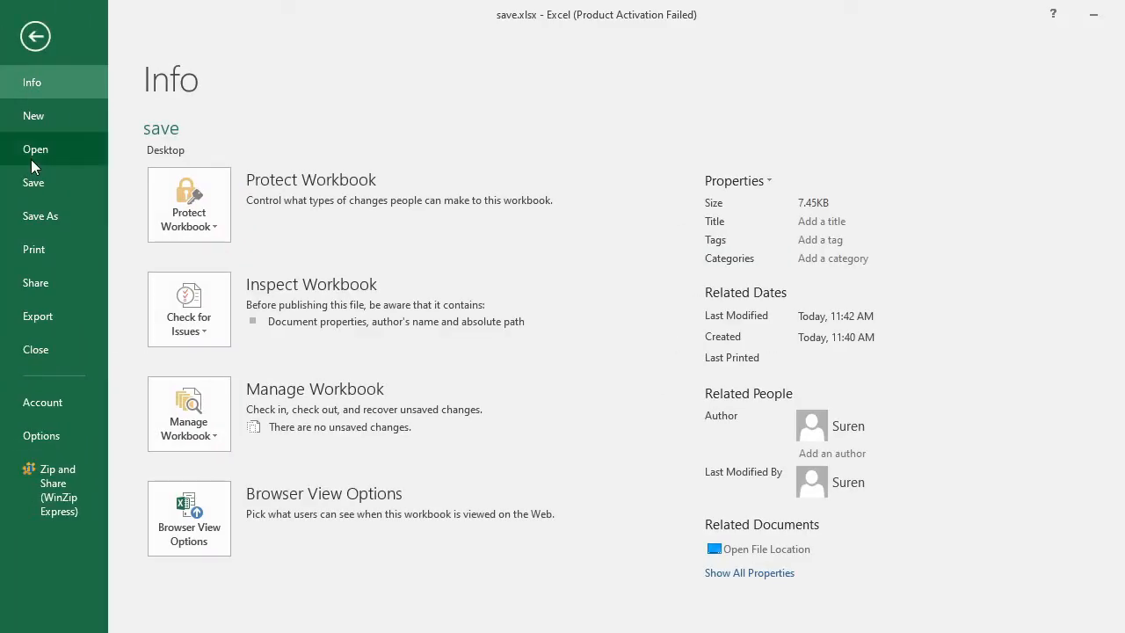
pyautogui.click(42, 217)
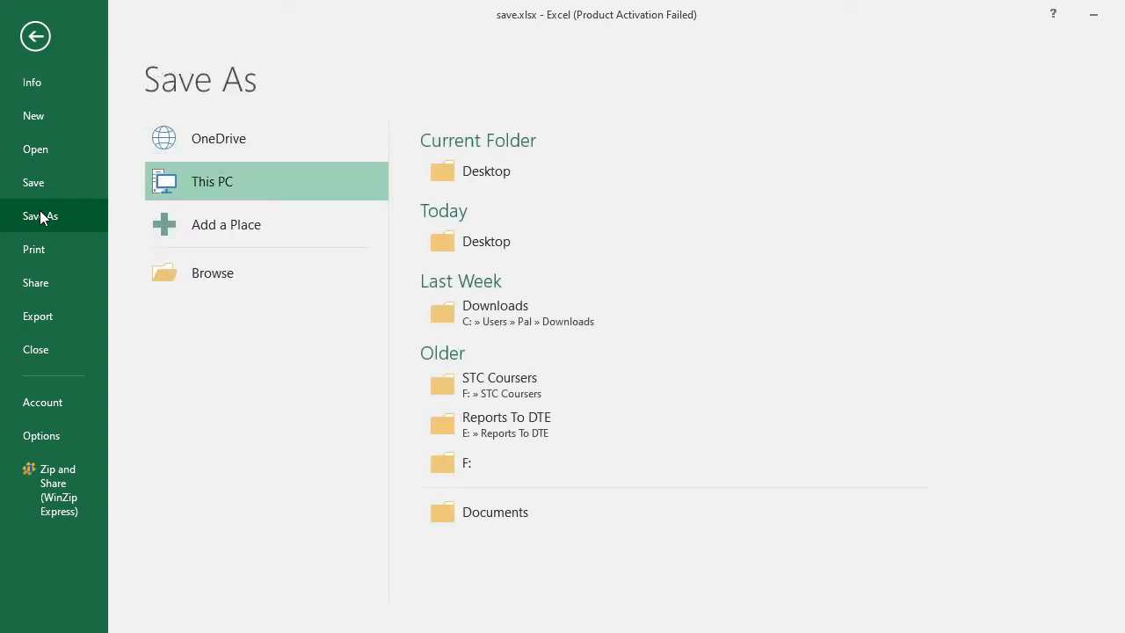
pyautogui.click(40, 246)
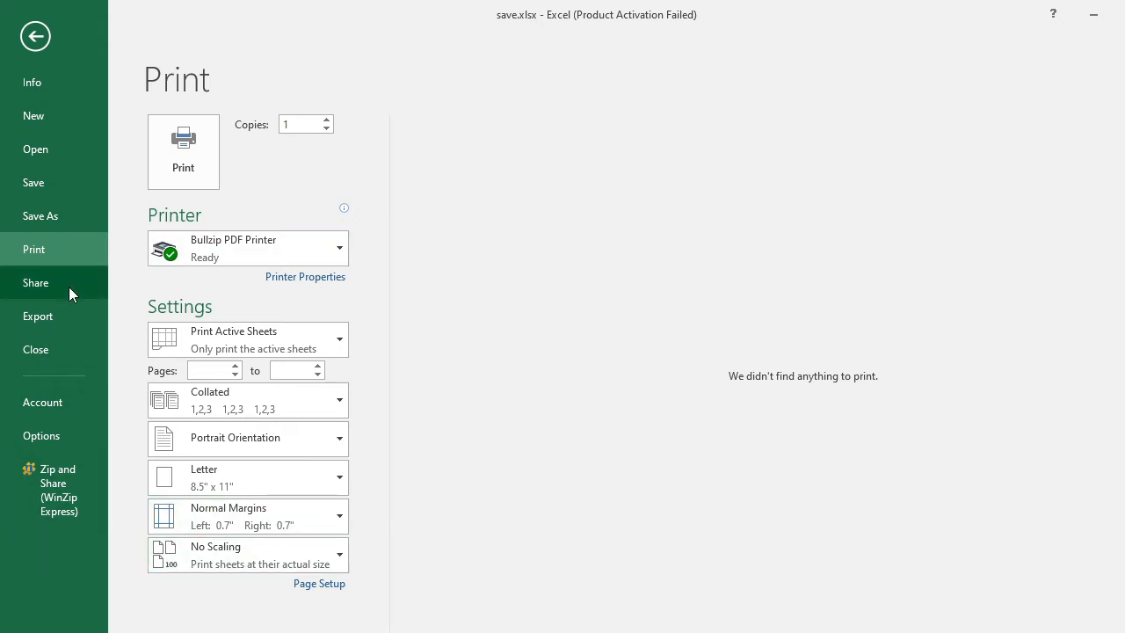
pyautogui.click(49, 316)
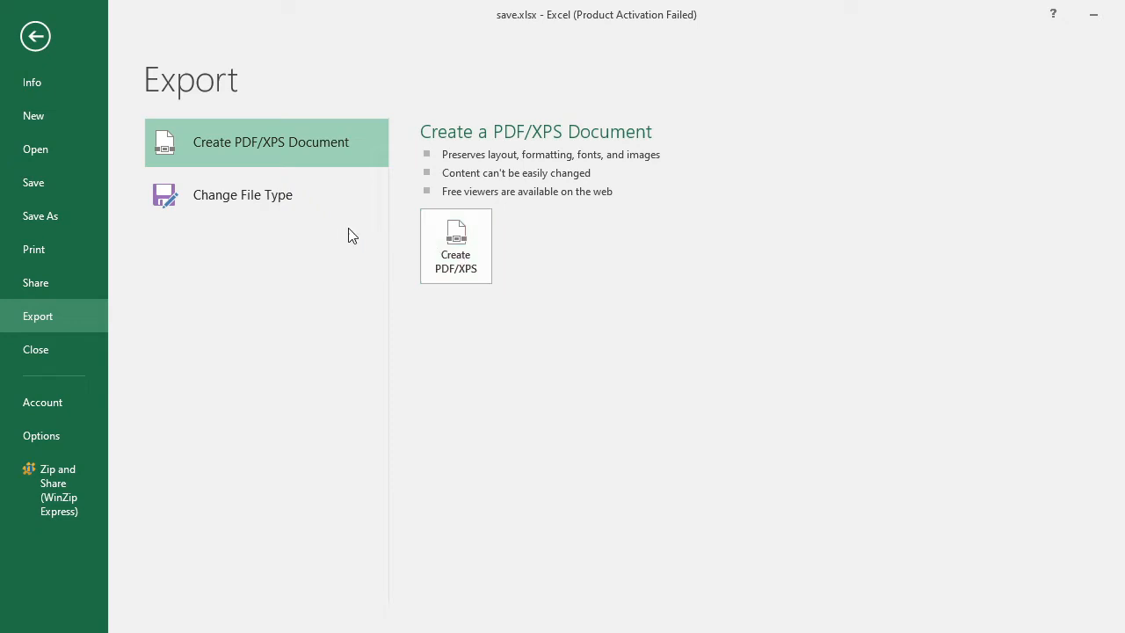
pyautogui.click(36, 37)
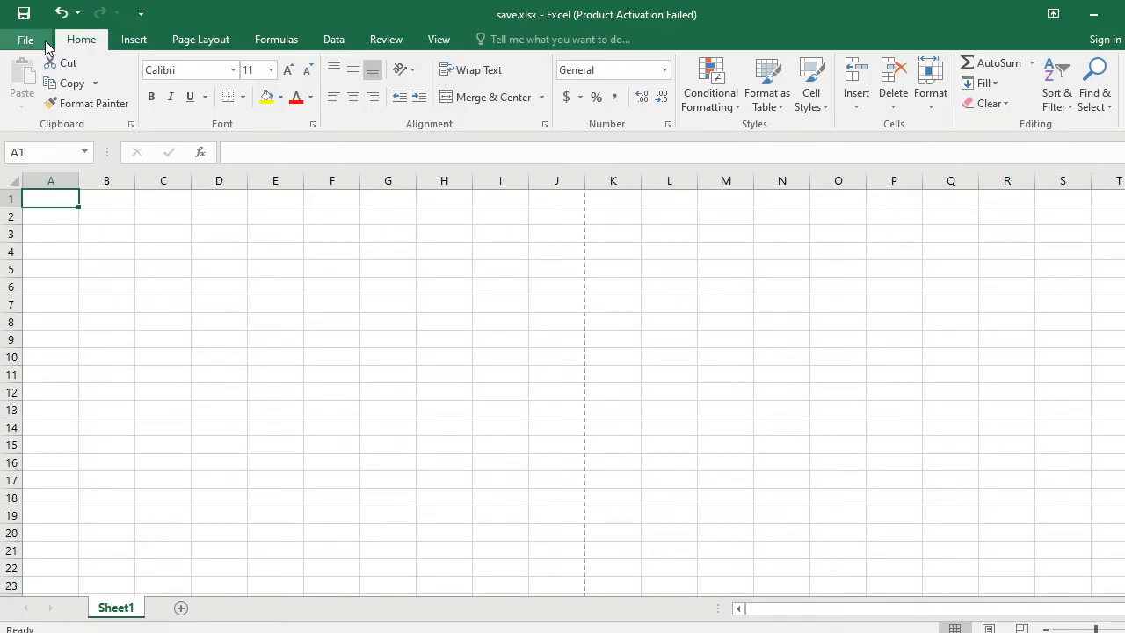
pyautogui.click(25, 41)
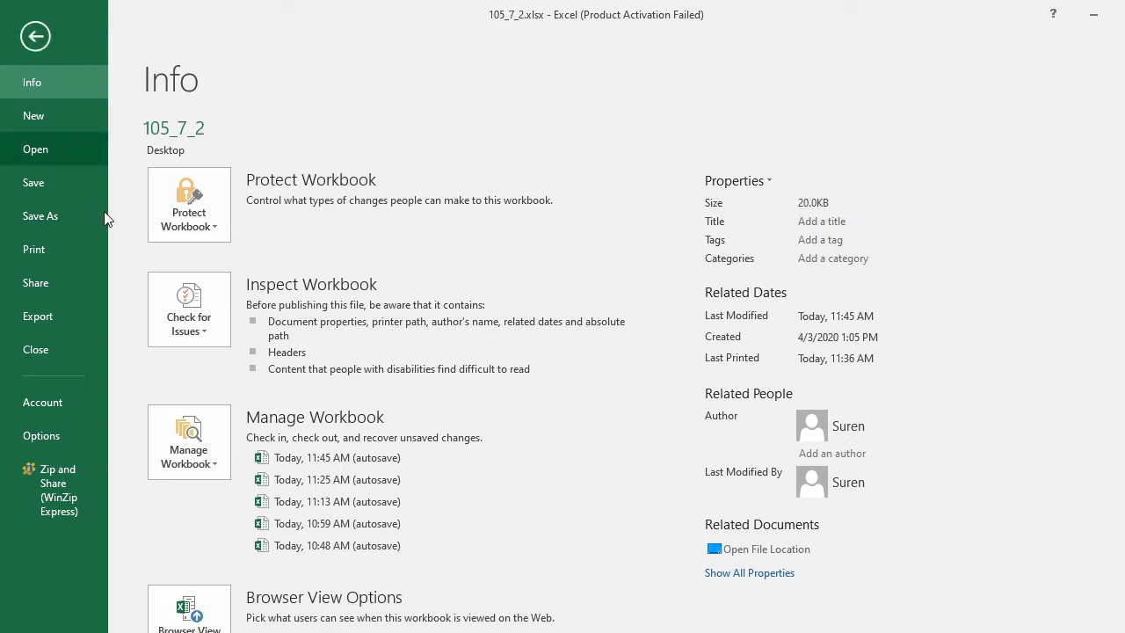
pyautogui.click(35, 38)
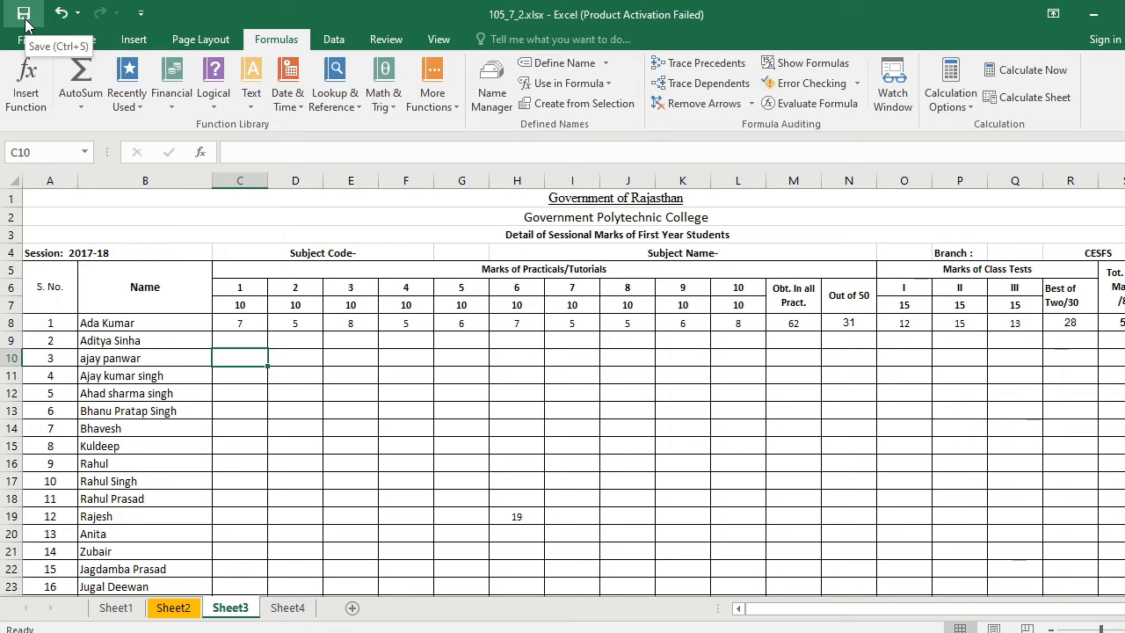
# Step: Add the Open and Quick Print commands to the Quick Access Toolbar
pyautogui.click(142, 14)
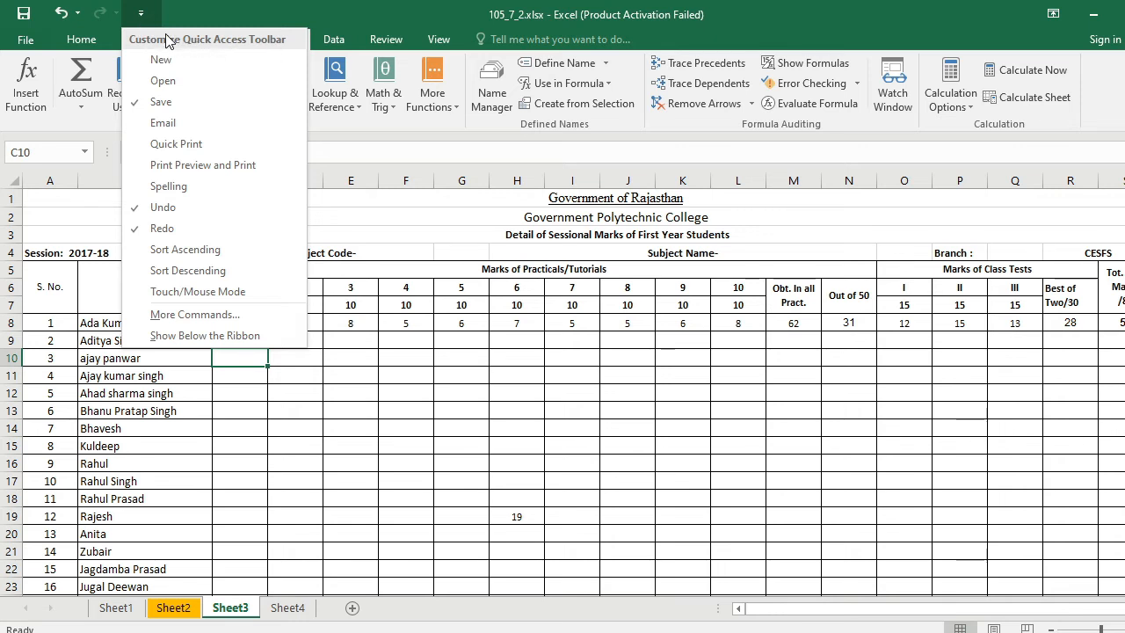
pyautogui.click(163, 81)
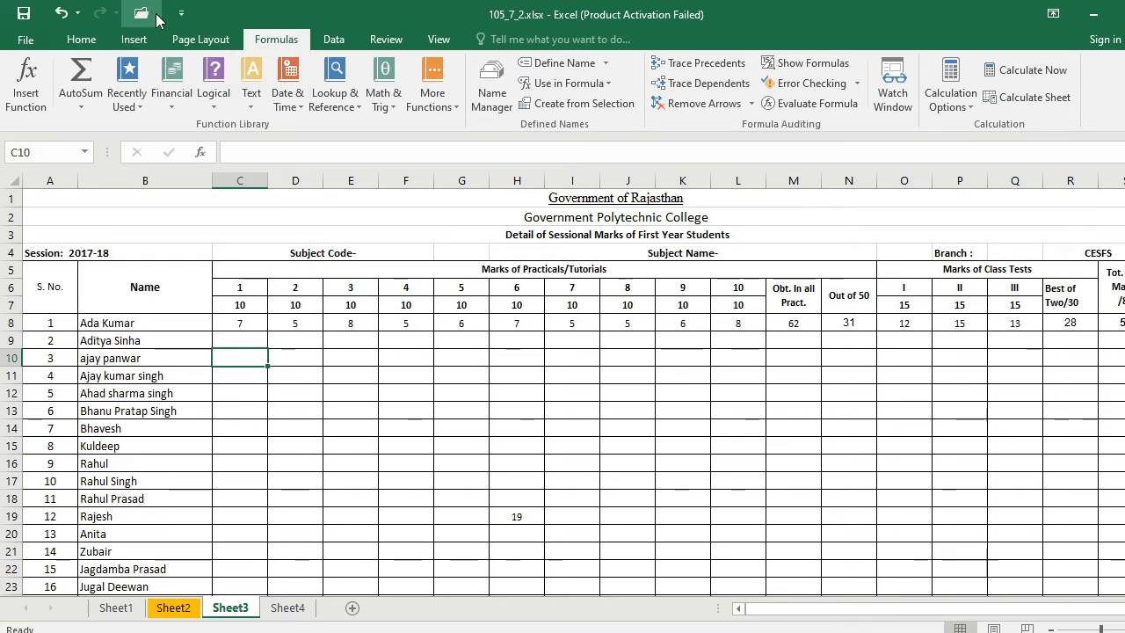
pyautogui.click(27, 41)
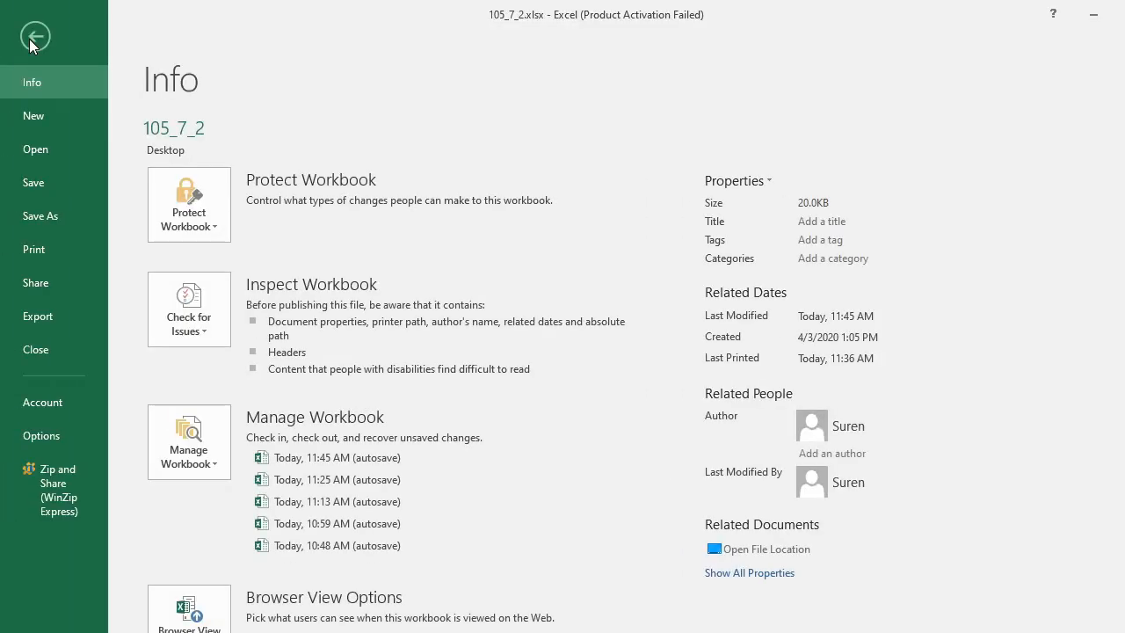
pyautogui.click(31, 38)
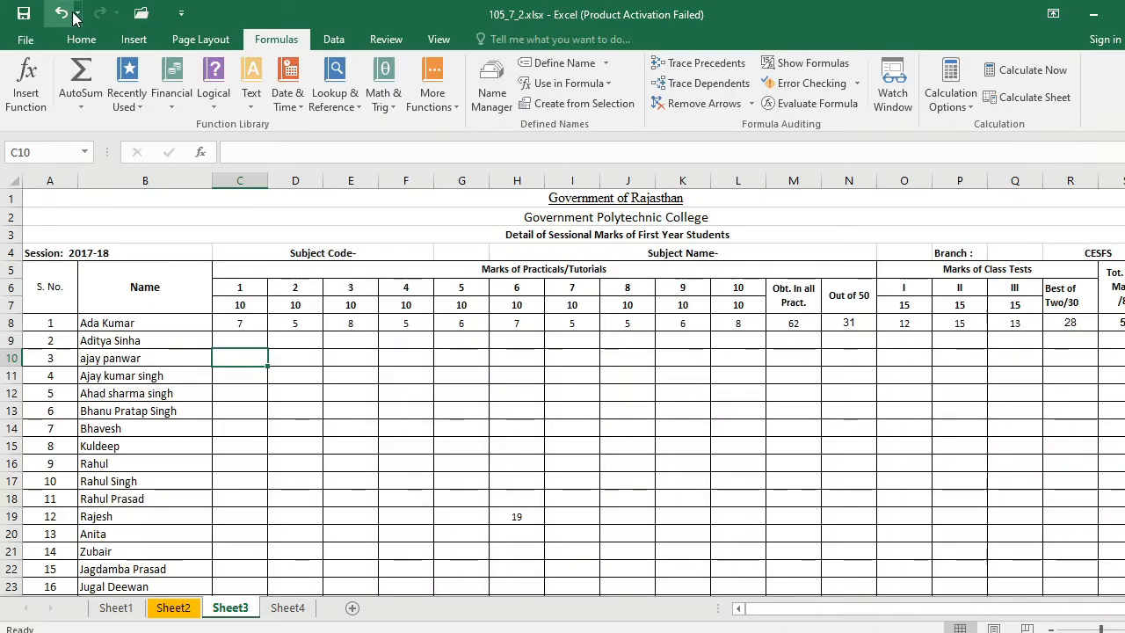
pyautogui.click(183, 16)
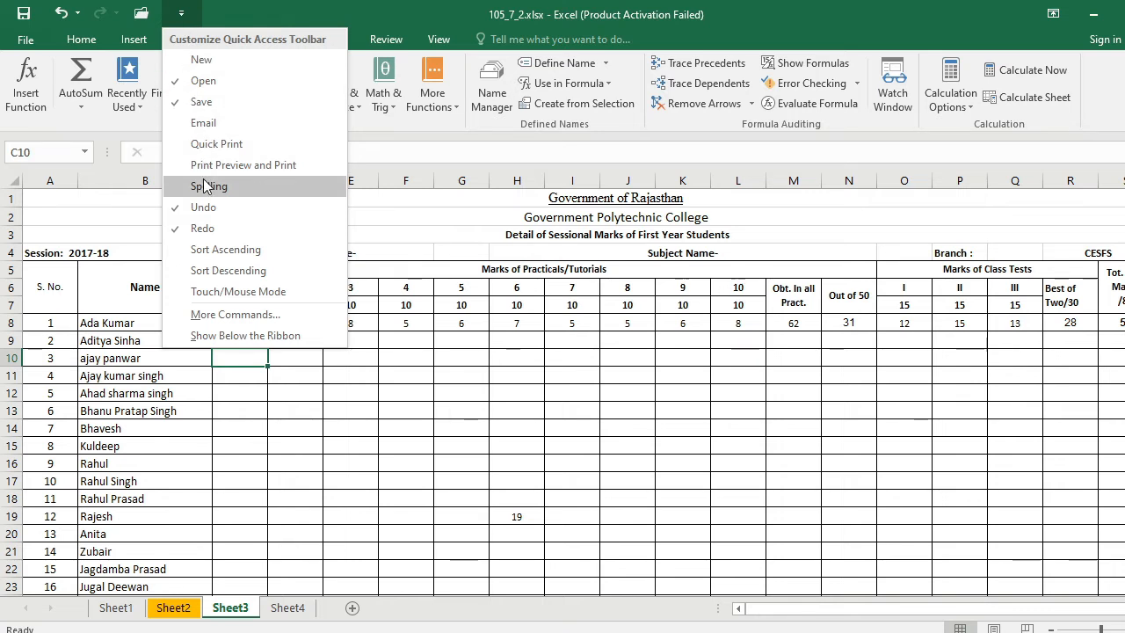
pyautogui.click(212, 144)
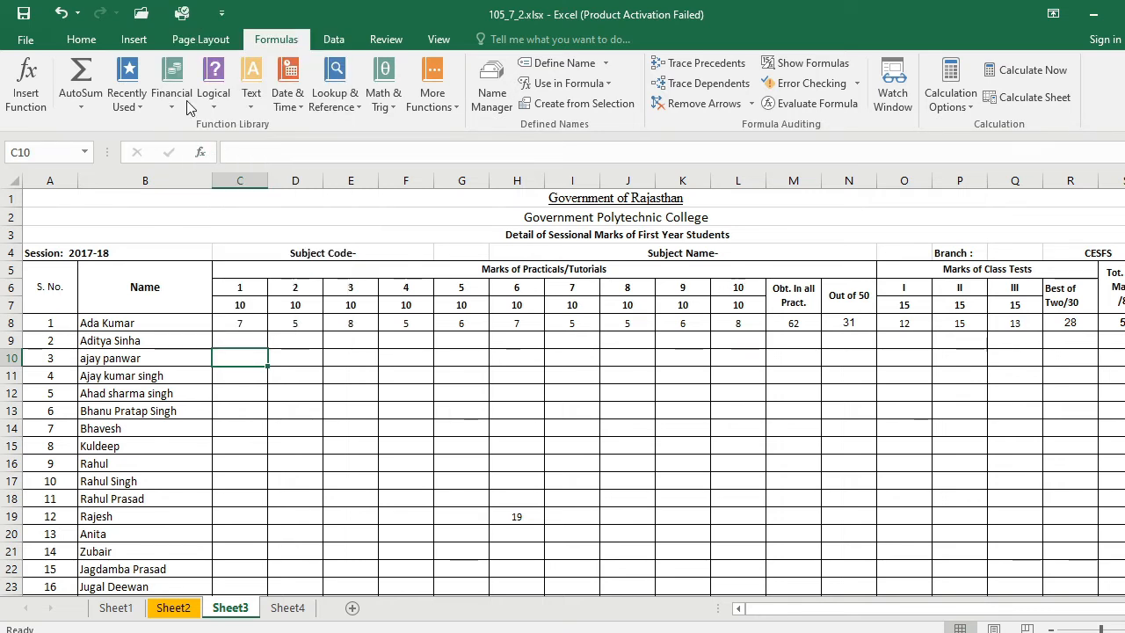
# Step: Try out the added Open and Quick Print commands, backing out of the file list and cancelling the PDF creation
pyautogui.click(182, 18)
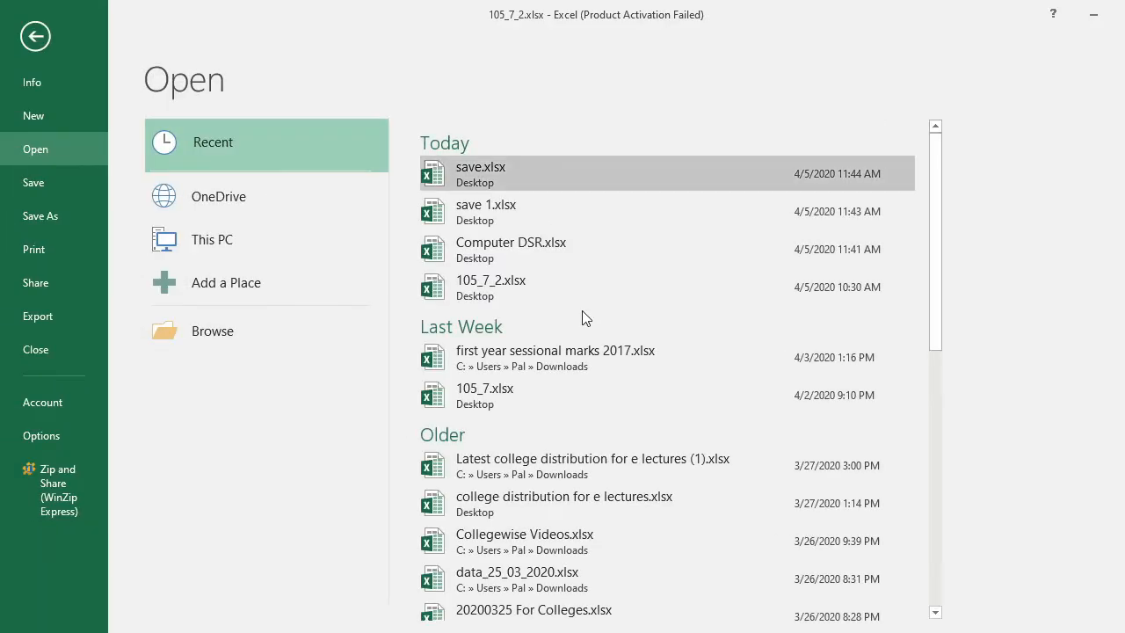
pyautogui.click(42, 35)
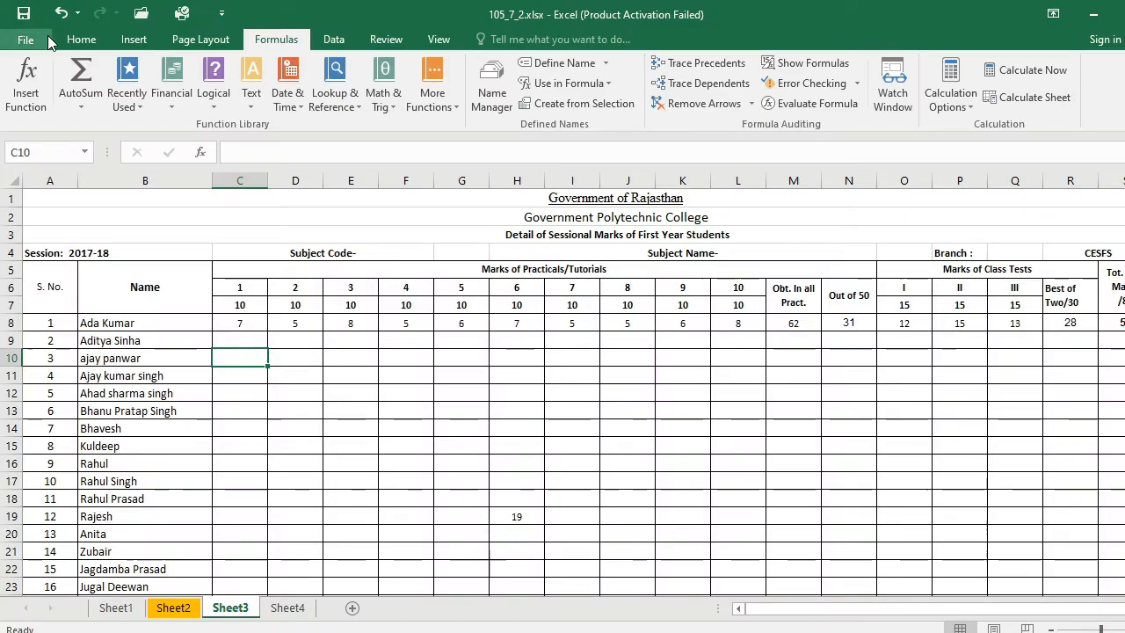
pyautogui.click(184, 16)
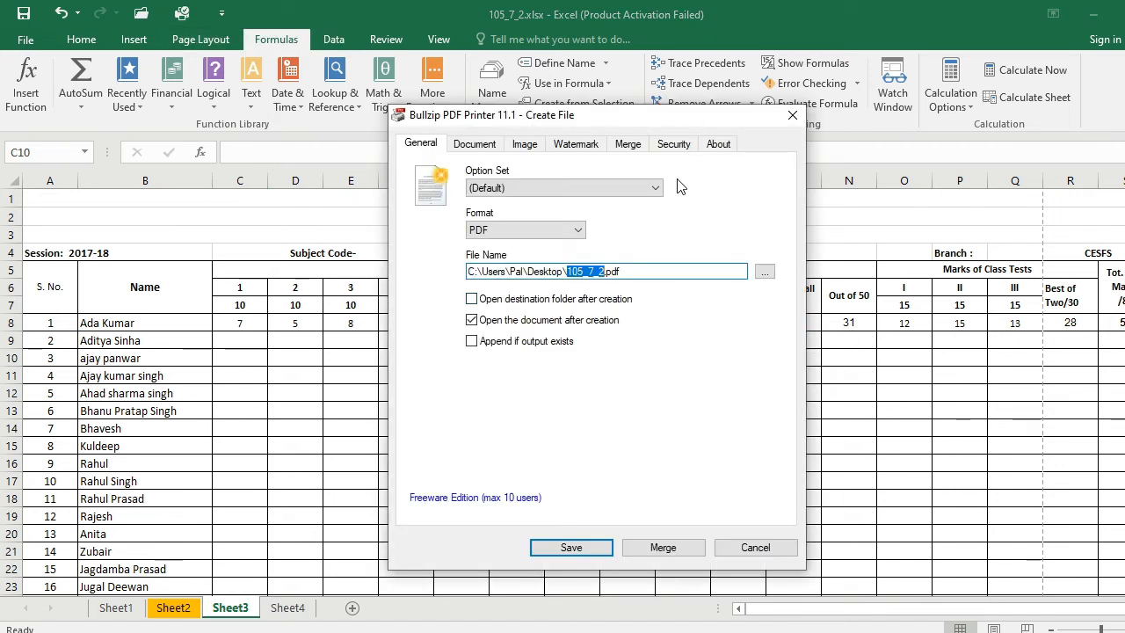
pyautogui.click(791, 115)
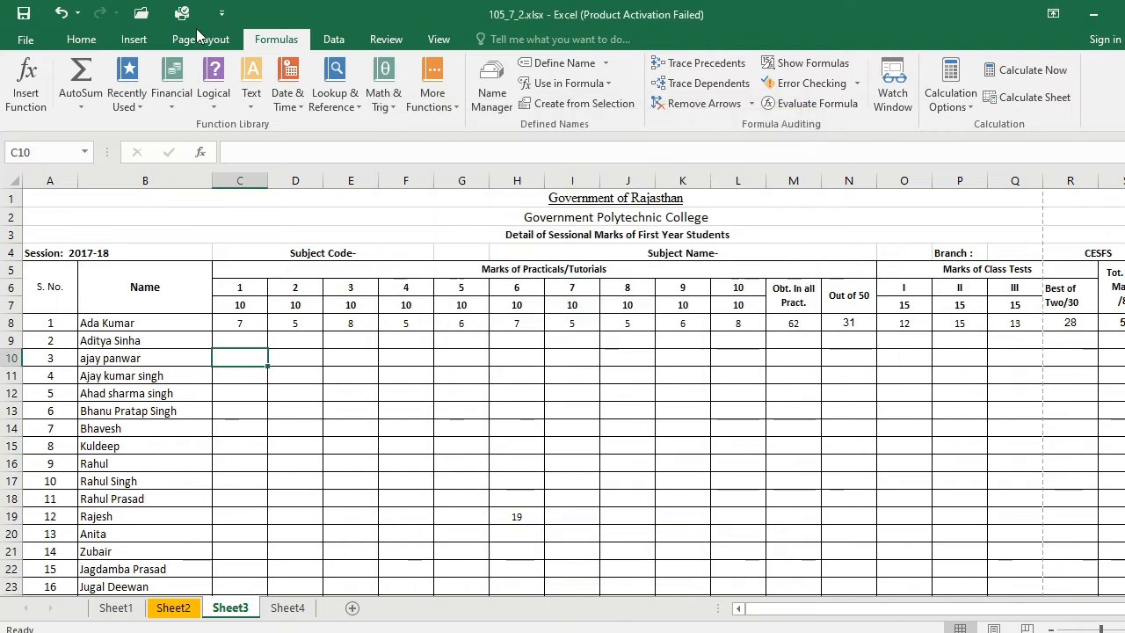
# Step: Enter the sample text SS, kgkhj, khgk, gjh, jbj, jhjk and jh across cells C13 to I13 of Sheet3
pyautogui.click(77, 14)
pyautogui.click(77, 14)
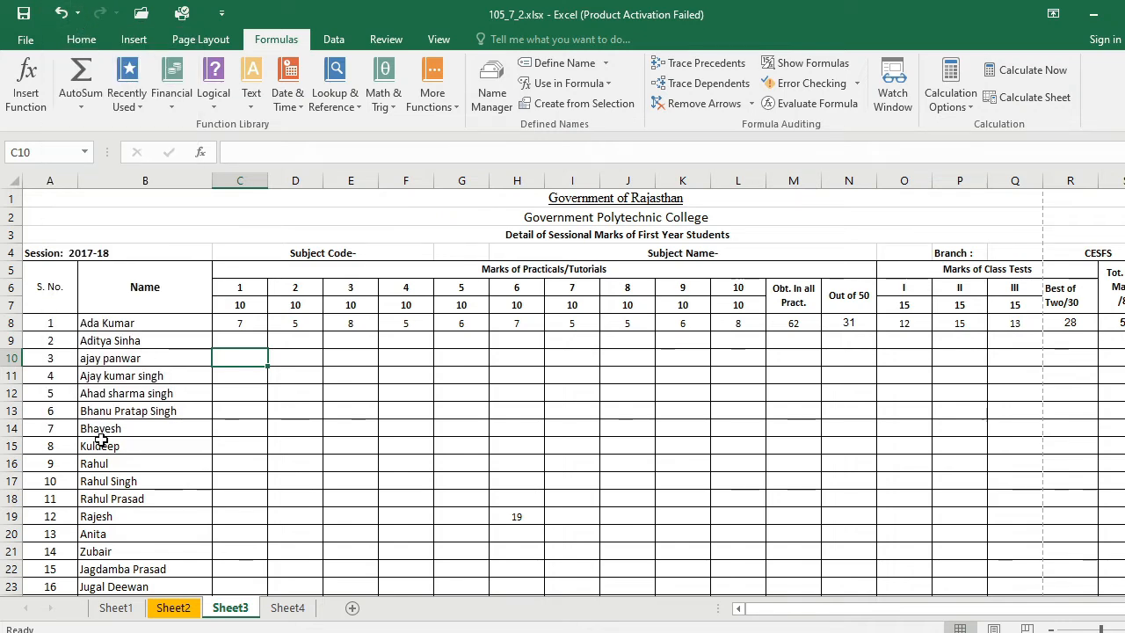
pyautogui.click(129, 394)
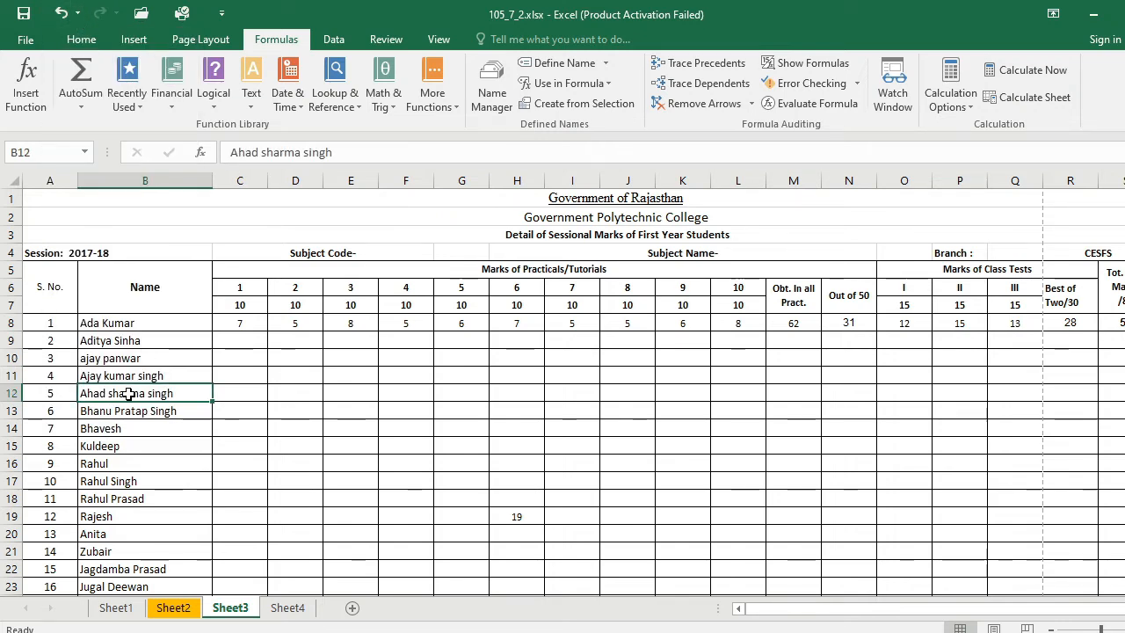
pyautogui.click(256, 403)
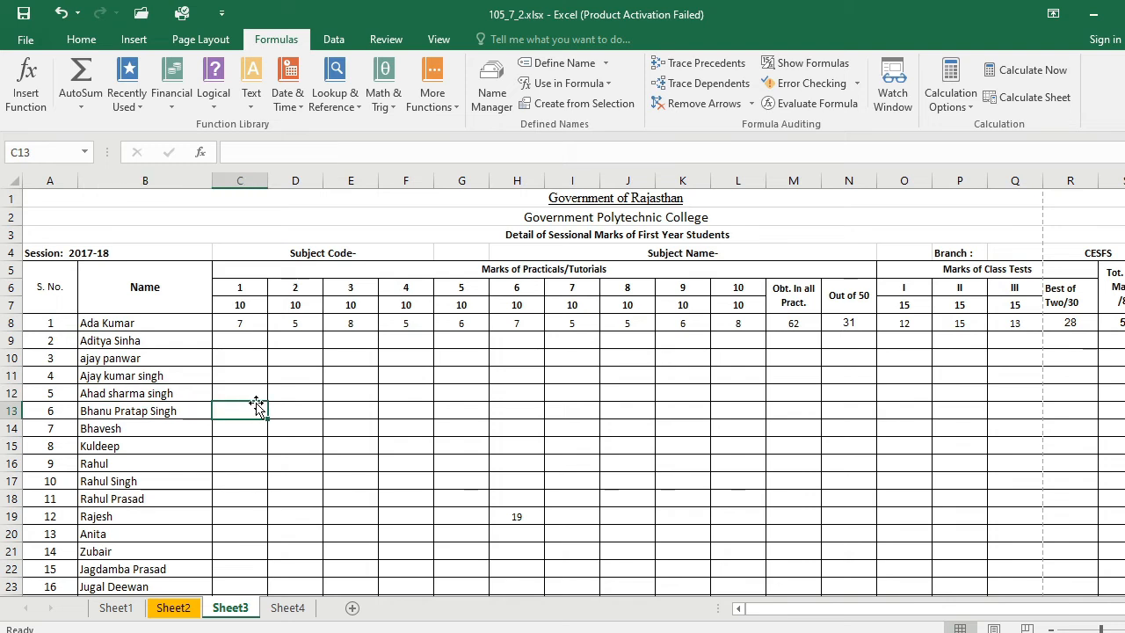
pyautogui.write('SS')
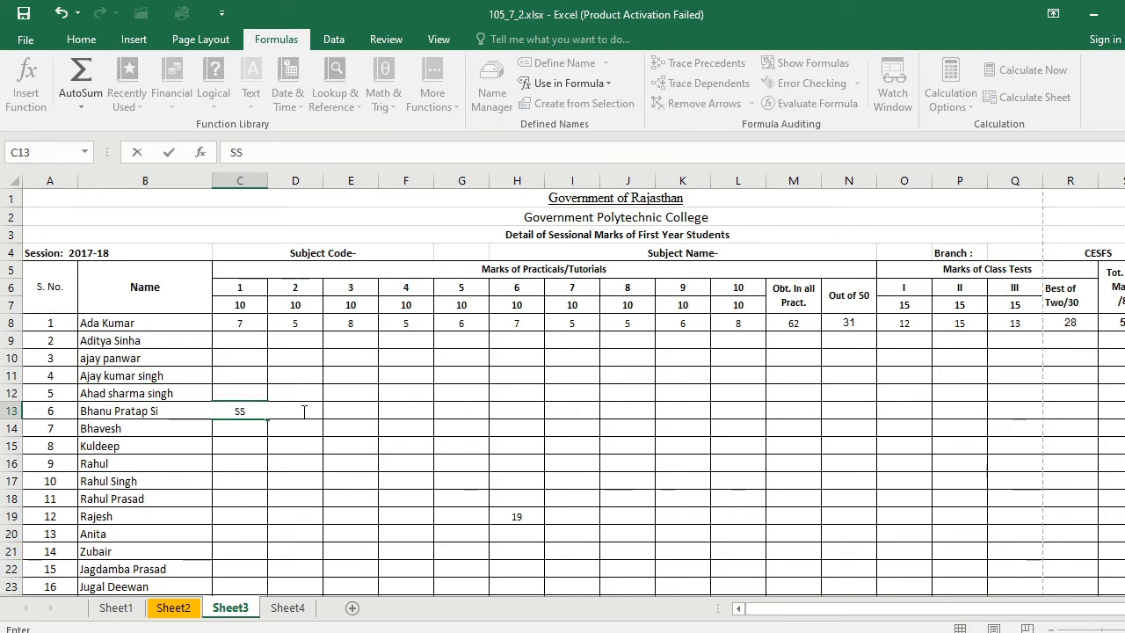
pyautogui.click(304, 411)
pyautogui.write('kgh')
pyautogui.press('Tab')
pyautogui.write('khgk')
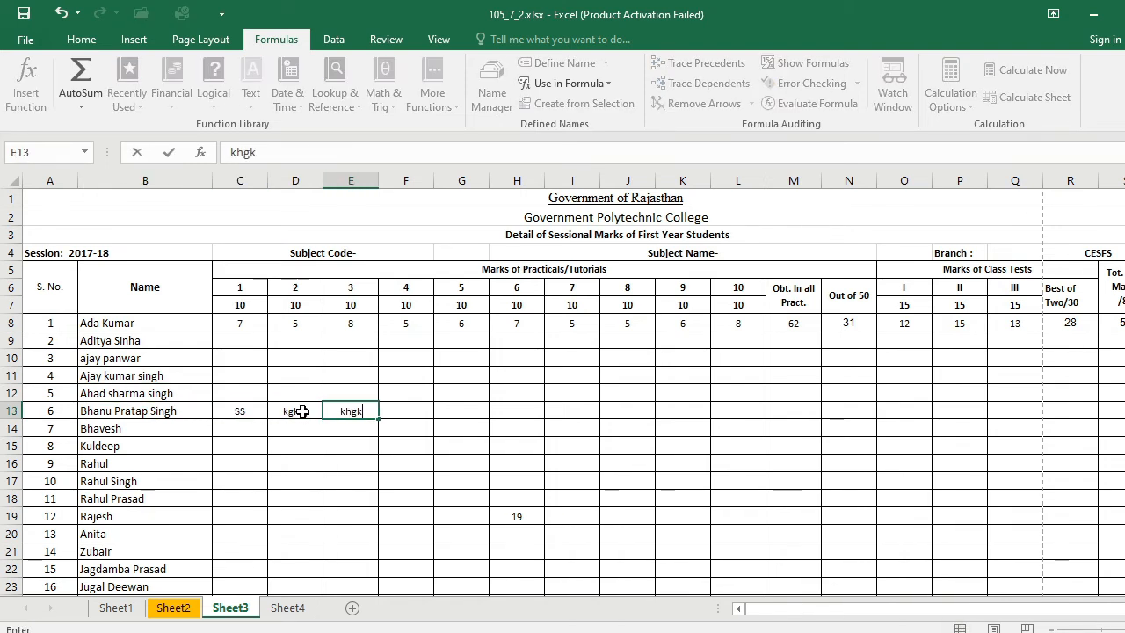
pyautogui.press('Tab')
pyautogui.write('gjh')
pyautogui.press('Tab')
pyautogui.write('jbj')
pyautogui.press('Tab')
pyautogui.write('jhjk')
pyautogui.press('Tab')
pyautogui.write('jh')
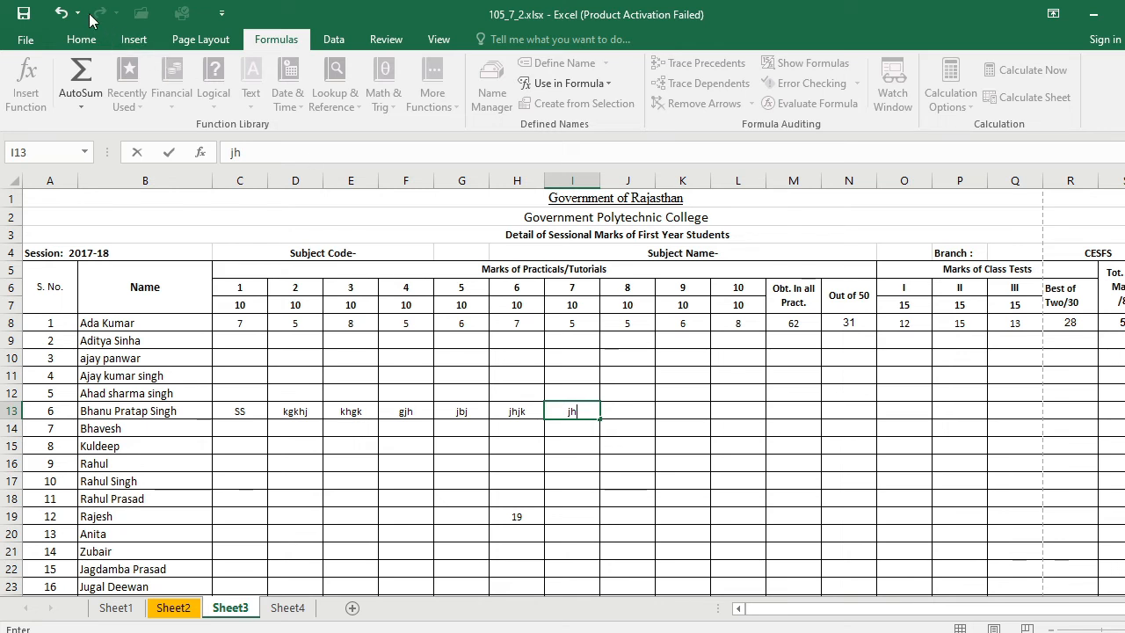
# Step: Undo the sample entries in row 13 one at a time, from I13 back to C13
pyautogui.click(60, 16)
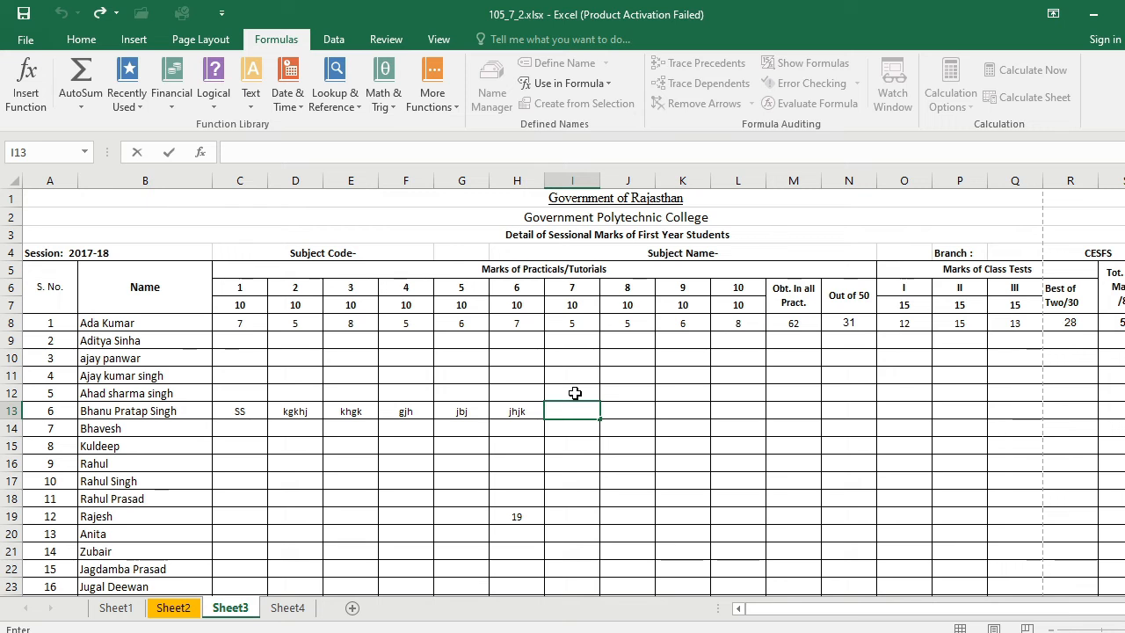
pyautogui.press('Right')
pyautogui.press('Left')
pyautogui.press('Left')
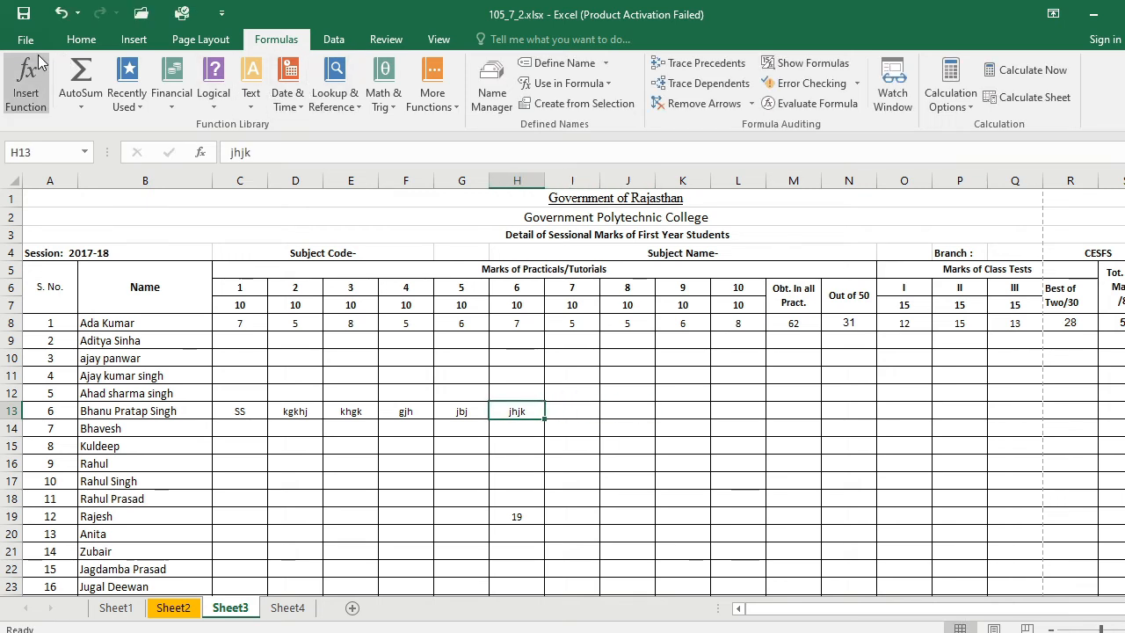
pyautogui.click(62, 13)
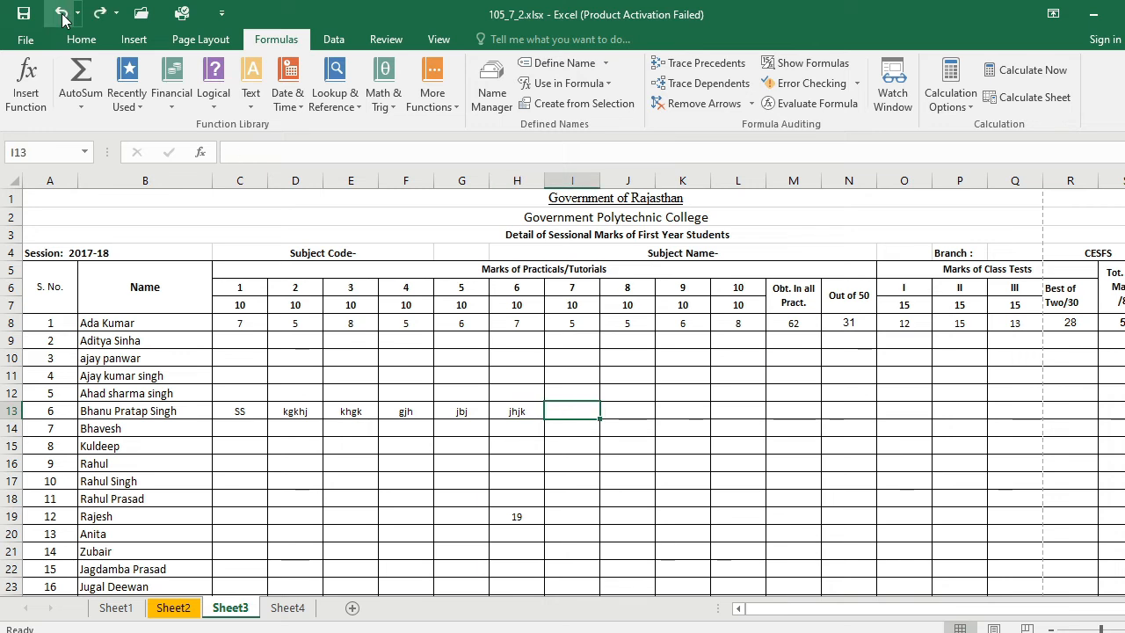
pyautogui.click(62, 14)
pyautogui.click(61, 16)
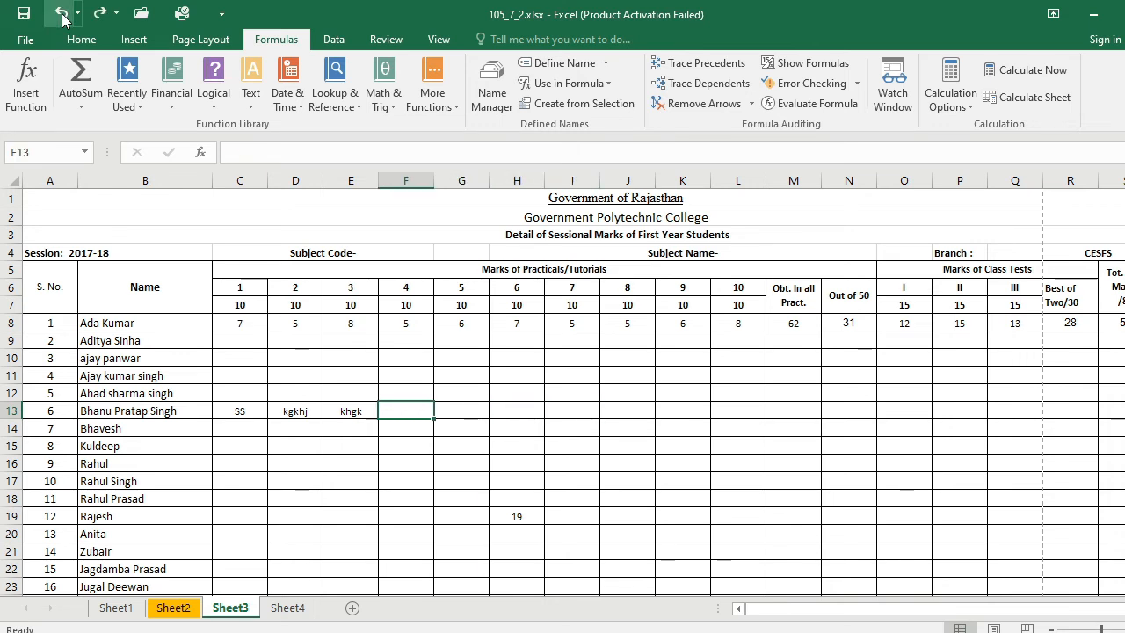
pyautogui.click(61, 15)
pyautogui.click(61, 16)
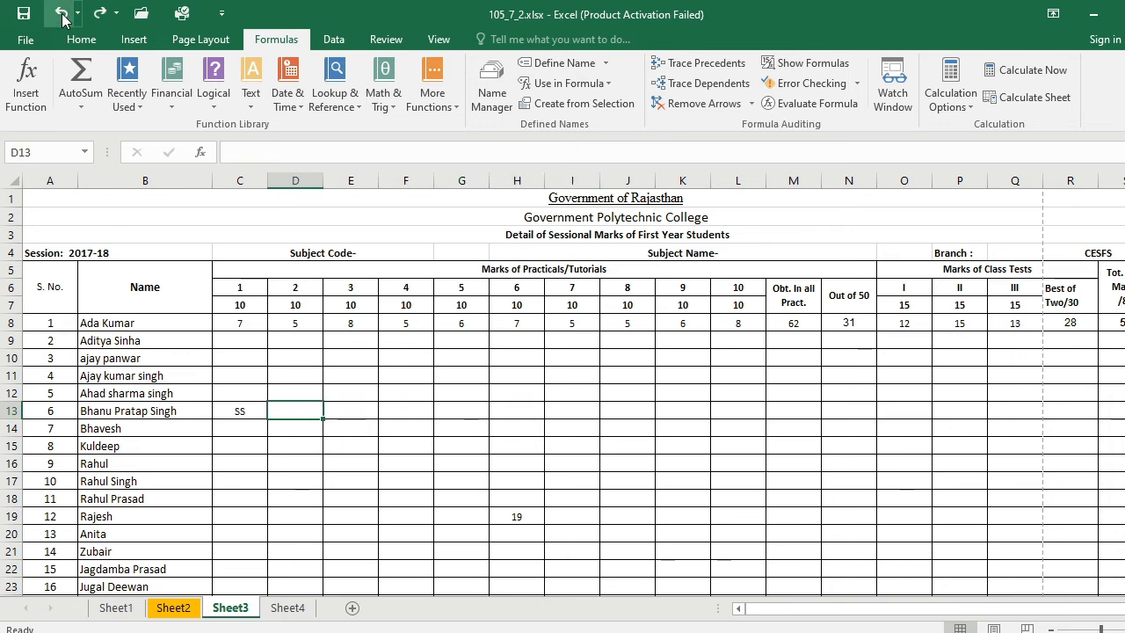
pyautogui.click(61, 16)
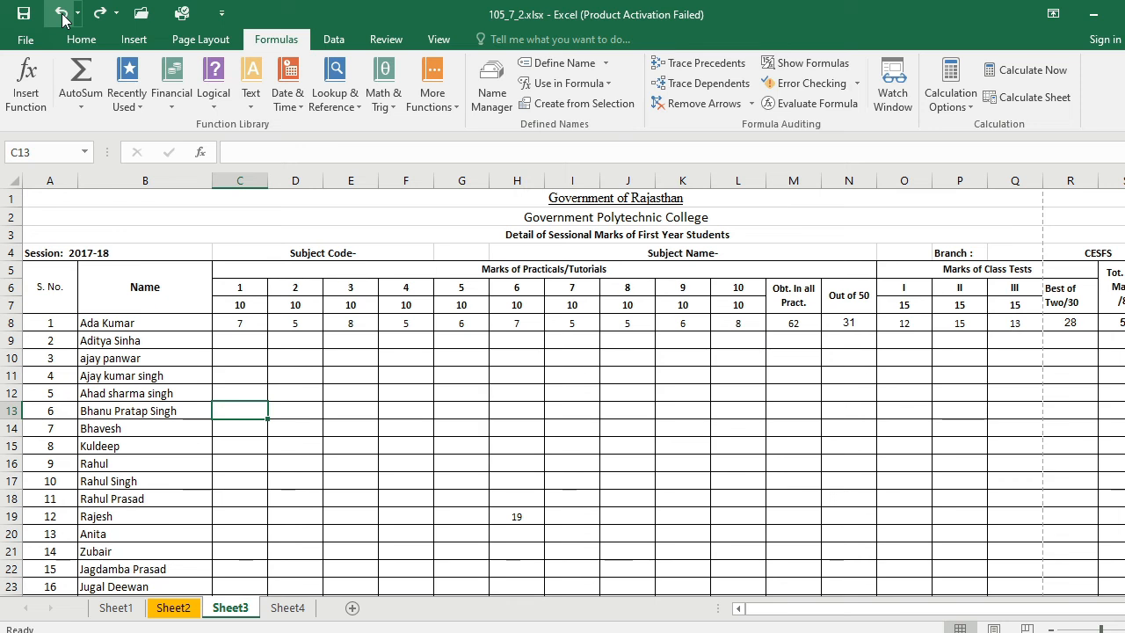
# Step: Fill cells C13 to G13 with the sample text hkj, hgjg, ljhl, lhlu and ljhlu
pyautogui.write('hkj')
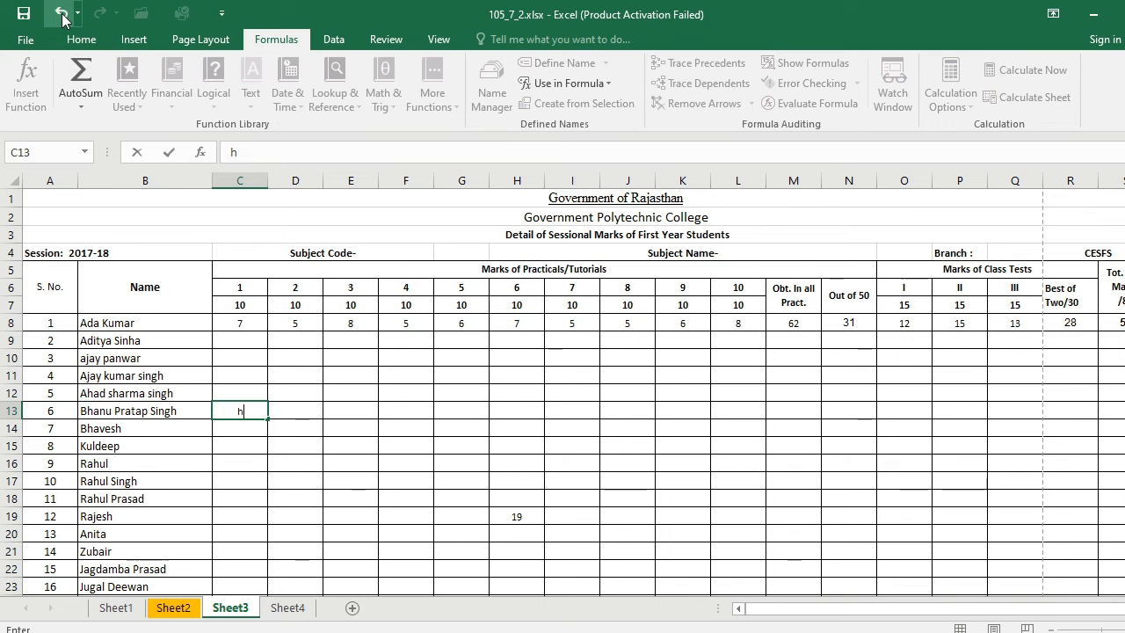
pyautogui.press('Tab')
pyautogui.write('hgjg')
pyautogui.press('Tab')
pyautogui.write('ljhl')
pyautogui.press('Tab')
pyautogui.write('lhlu')
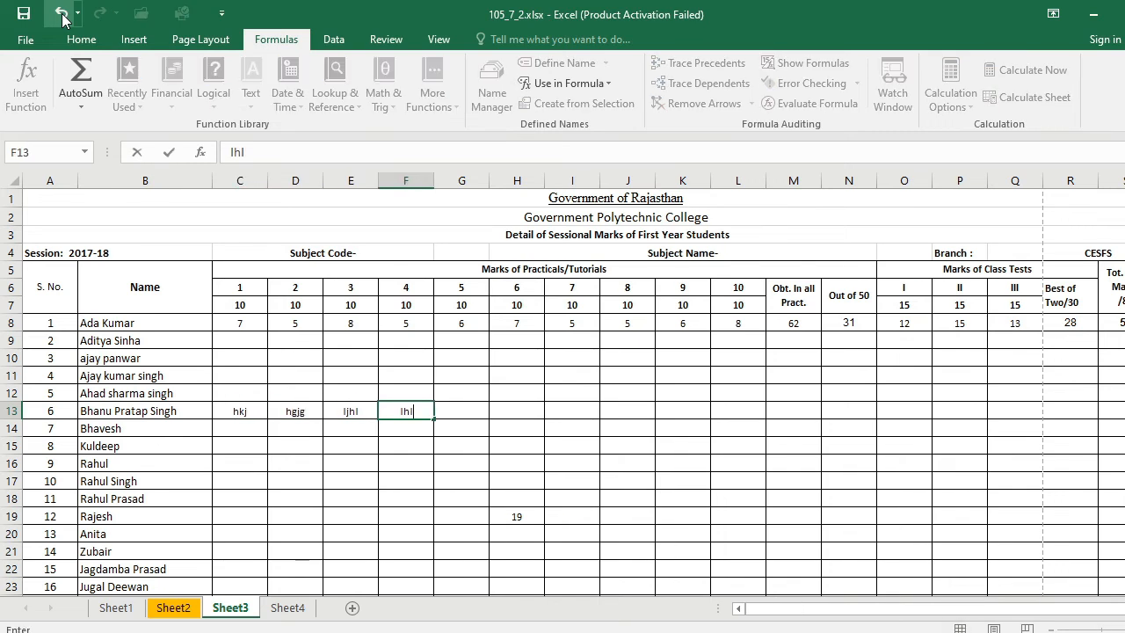
pyautogui.press('Tab')
pyautogui.write('ljhlu')
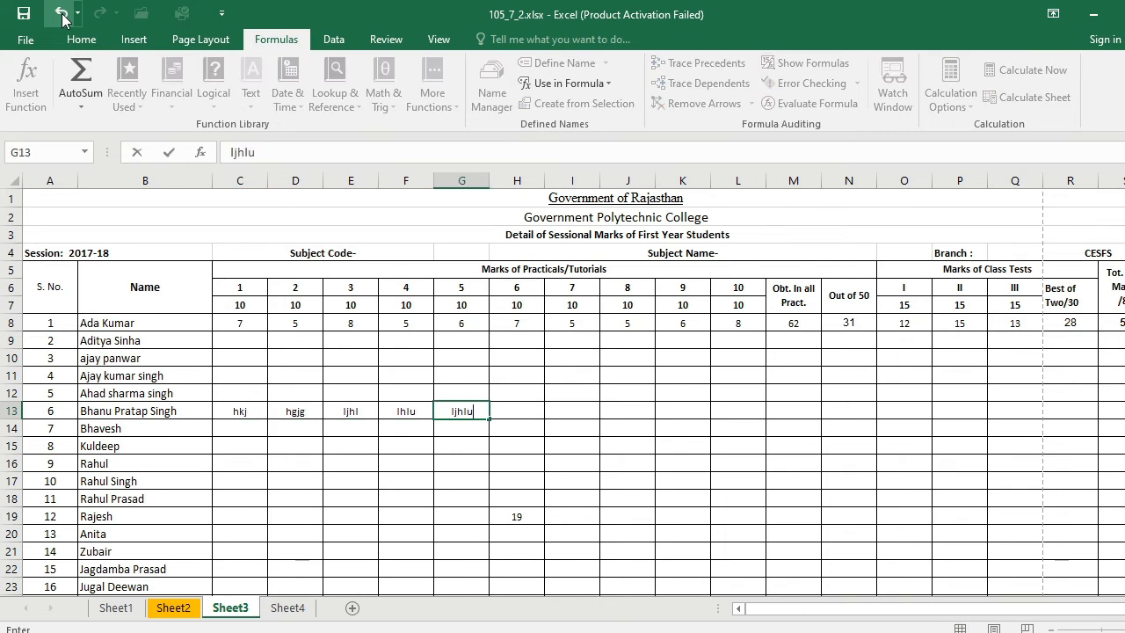
pyautogui.press('Tab')
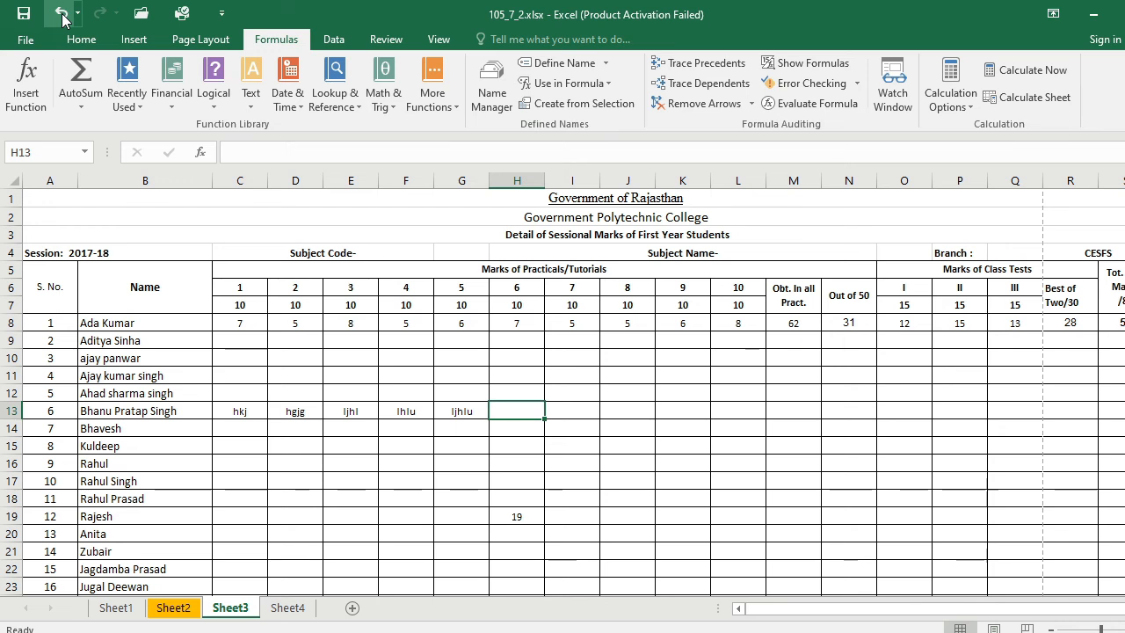
# Step: Undo the five new sample entries one at a time, from G13 back to C13
pyautogui.click(62, 13)
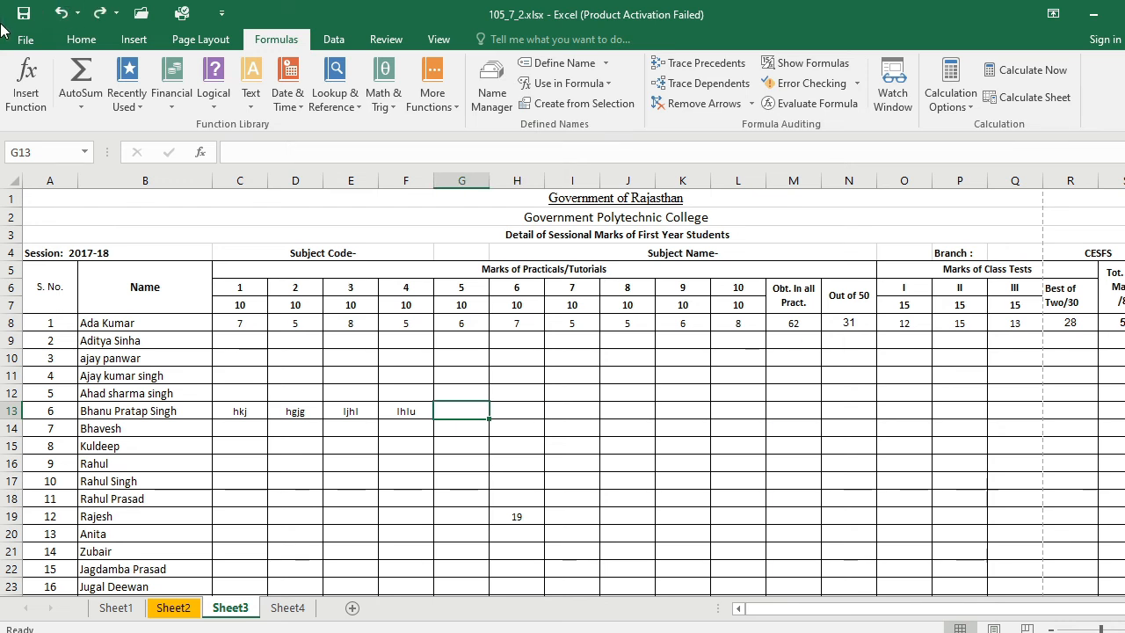
pyautogui.click(414, 419)
pyautogui.press('Delete')
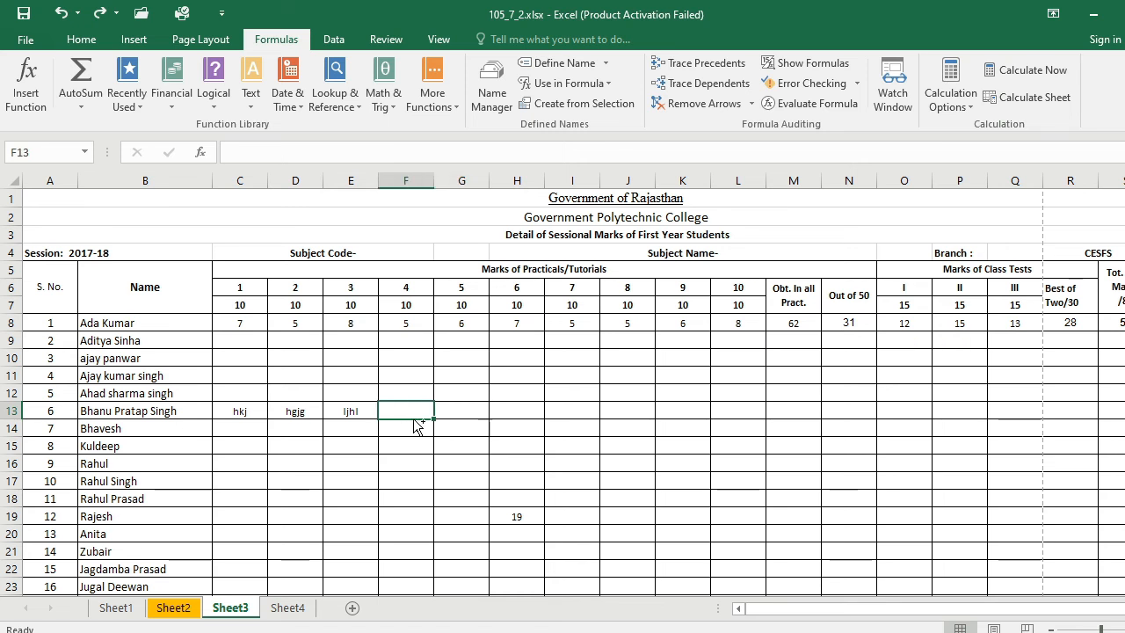
pyautogui.click(367, 410)
pyautogui.press('Delete')
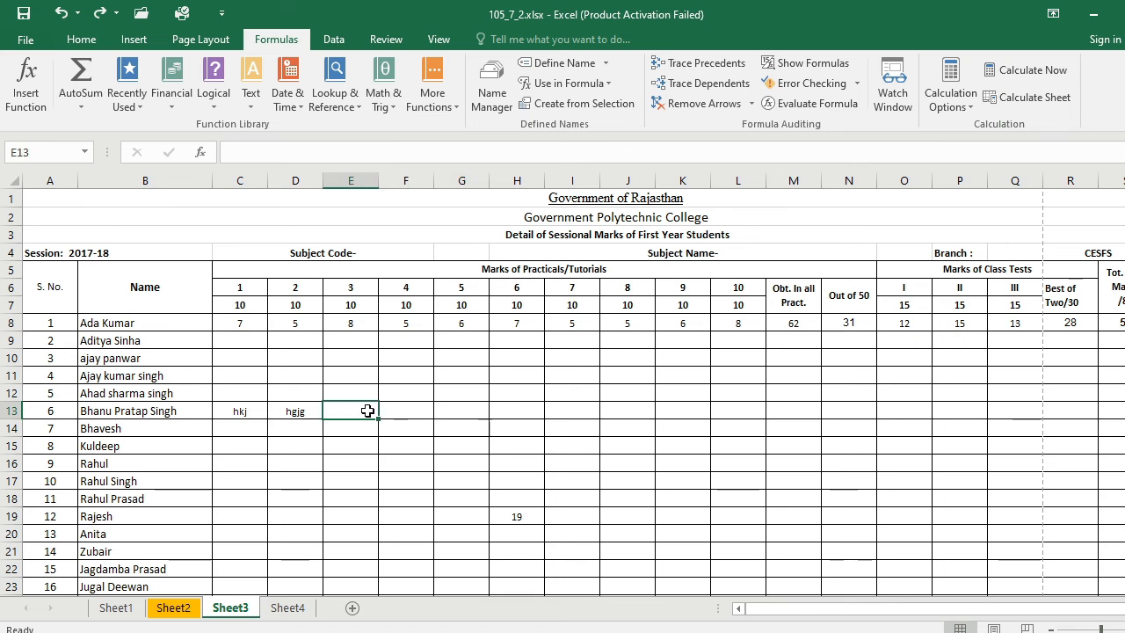
pyautogui.click(311, 412)
pyautogui.press('Delete')
pyautogui.press('Left')
pyautogui.press('Delete')
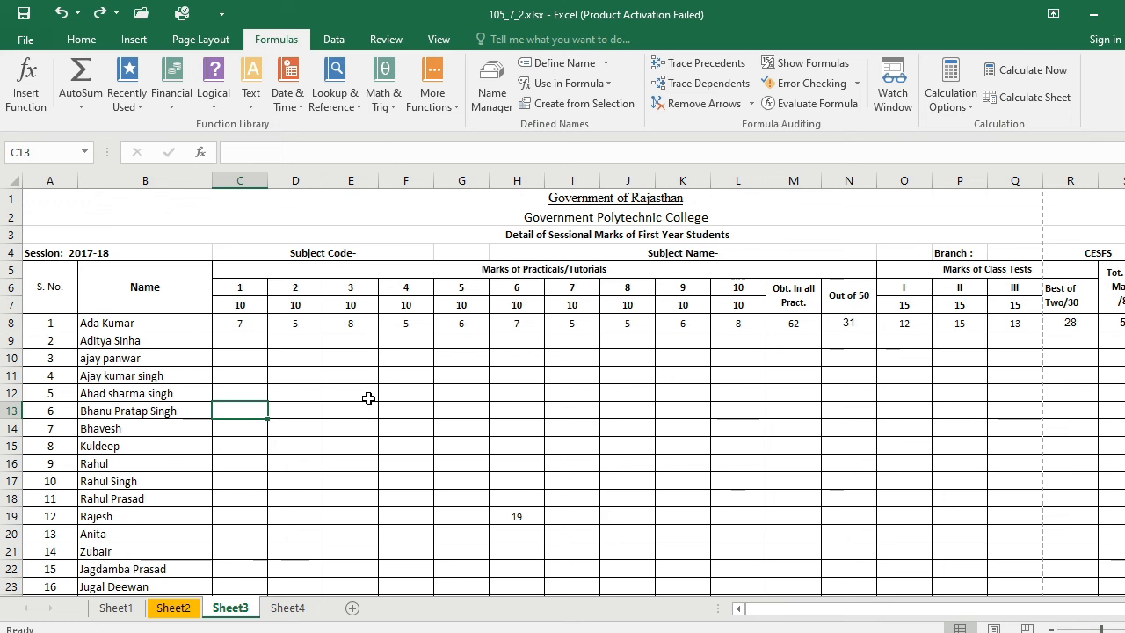
# Step: Redo the five undone entries one at a time to restore the sample text in C13 to G13
pyautogui.click(99, 14)
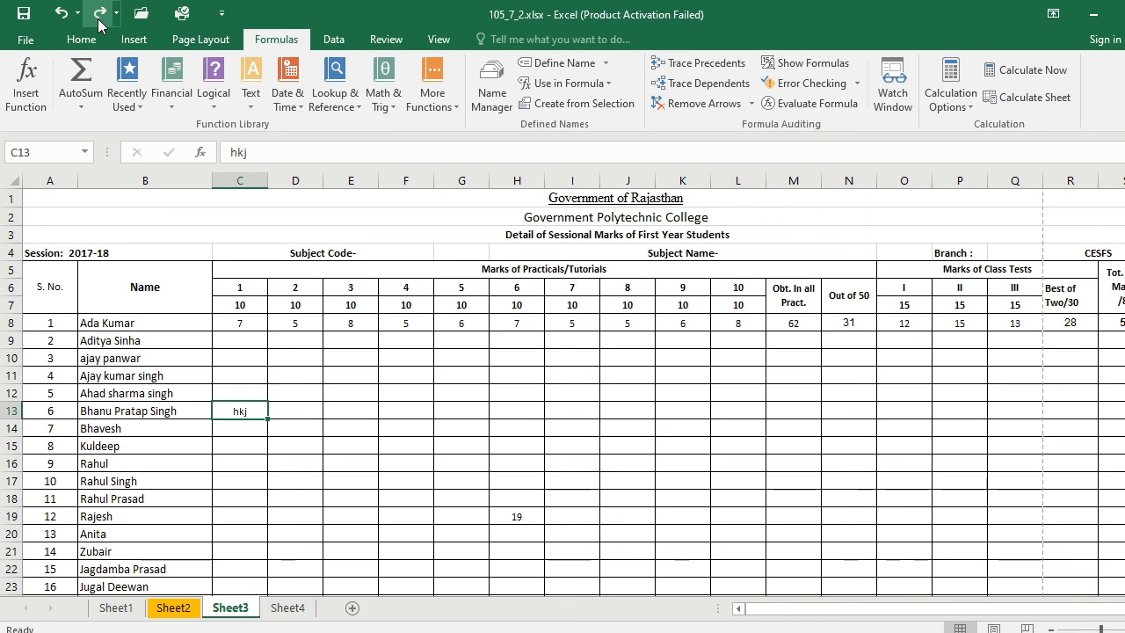
pyautogui.click(100, 24)
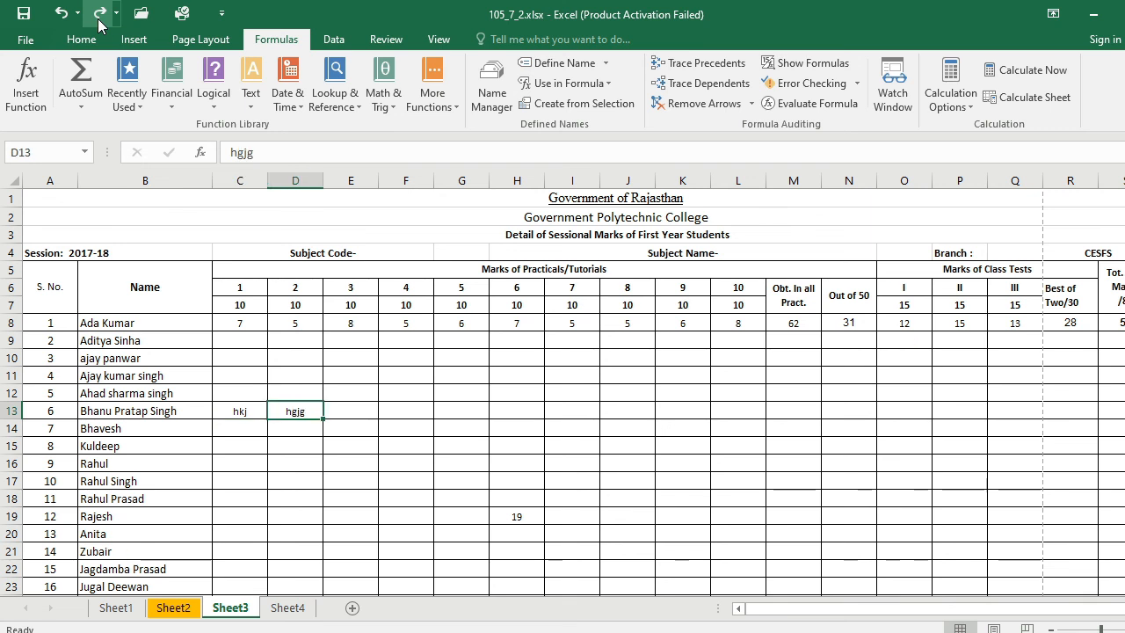
pyautogui.click(99, 24)
pyautogui.click(99, 25)
pyautogui.click(100, 24)
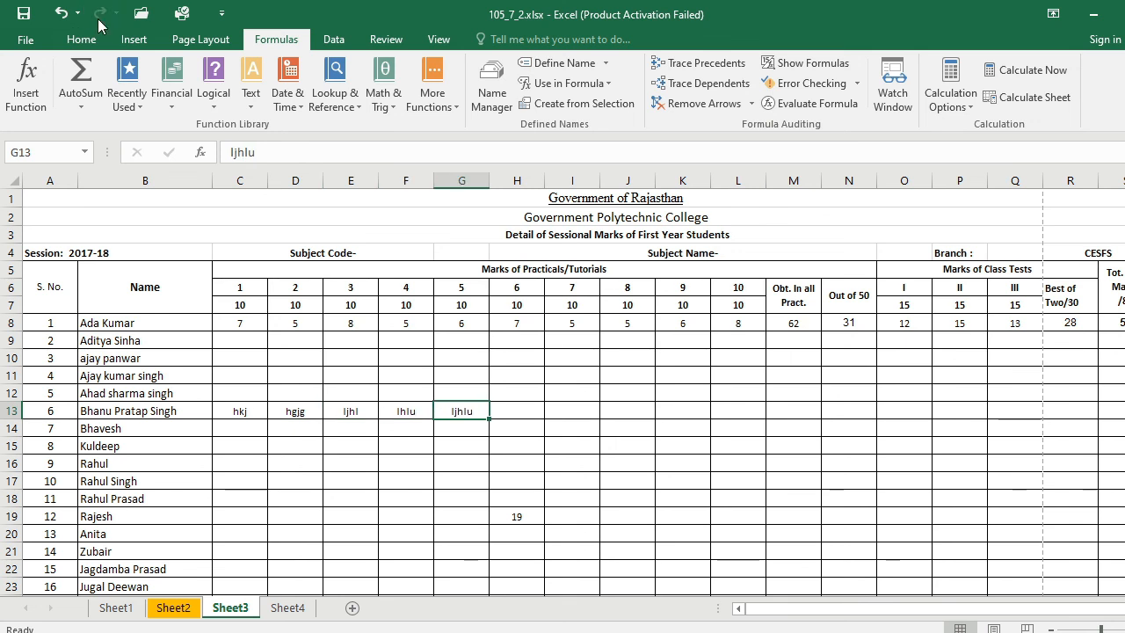